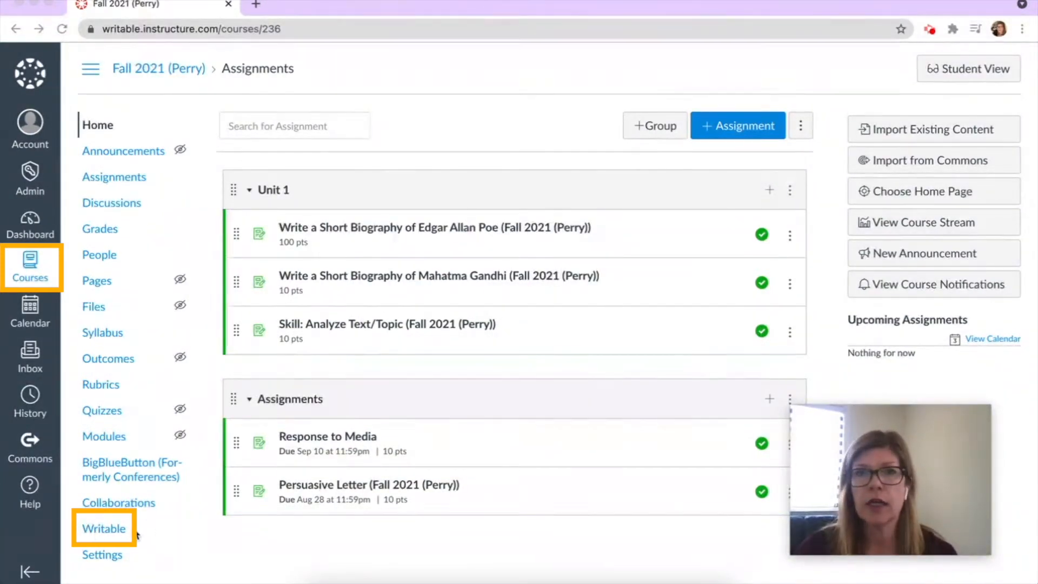
# - Open Writable from the Canvas course and import the Class 1 (Canvas Teacher) roster, authorizing Writable API access to the Canvas account
pyautogui.click(105, 532)
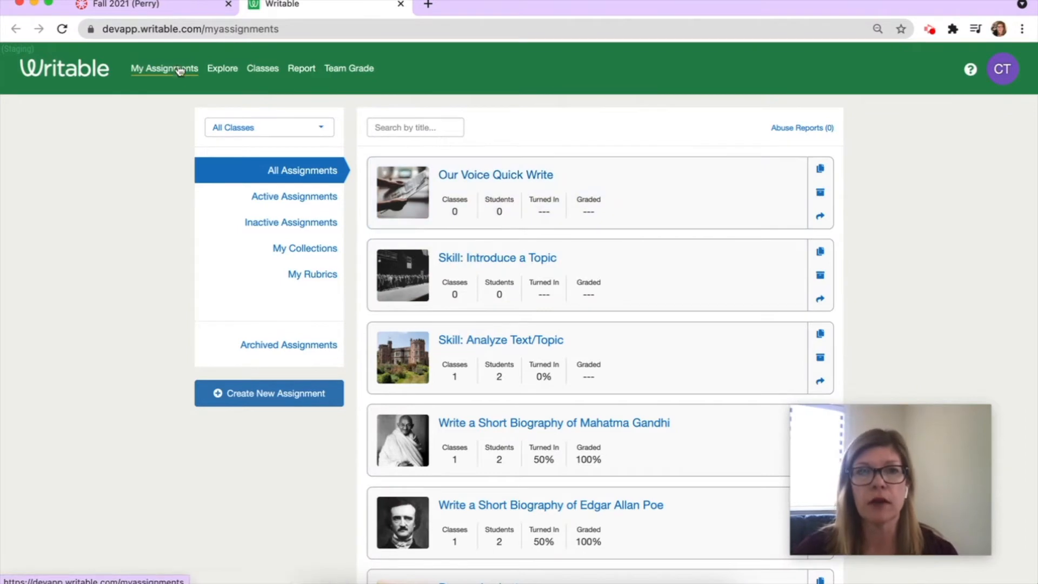
pyautogui.click(150, 5)
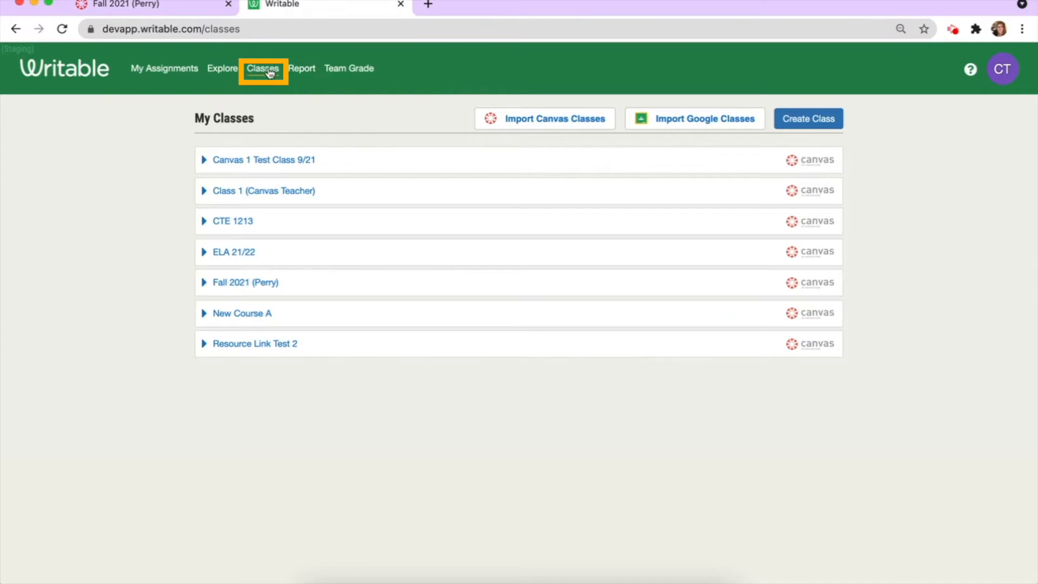
pyautogui.click(520, 119)
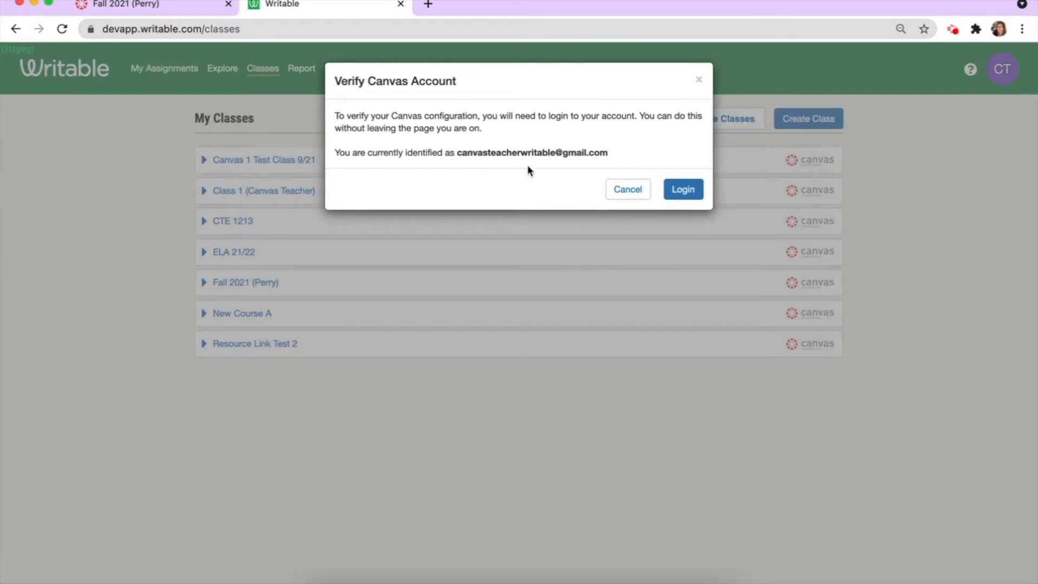
pyautogui.click(684, 190)
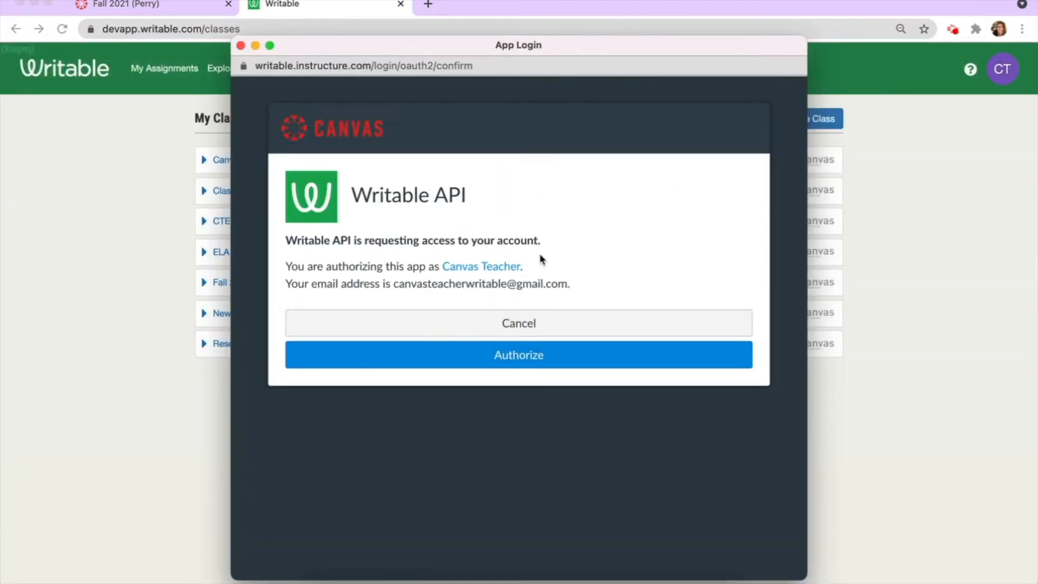
pyautogui.click(508, 356)
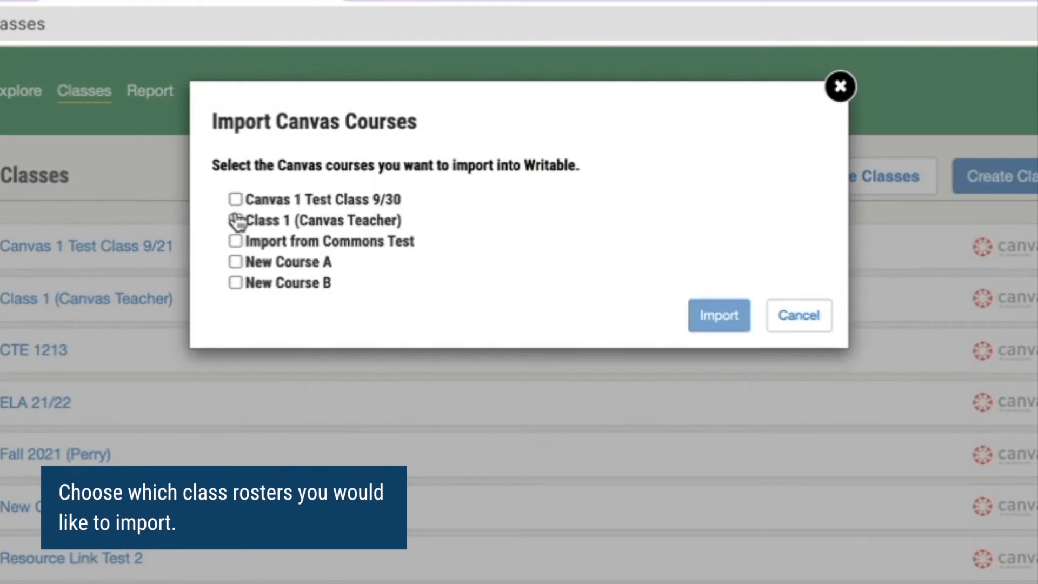
pyautogui.click(235, 221)
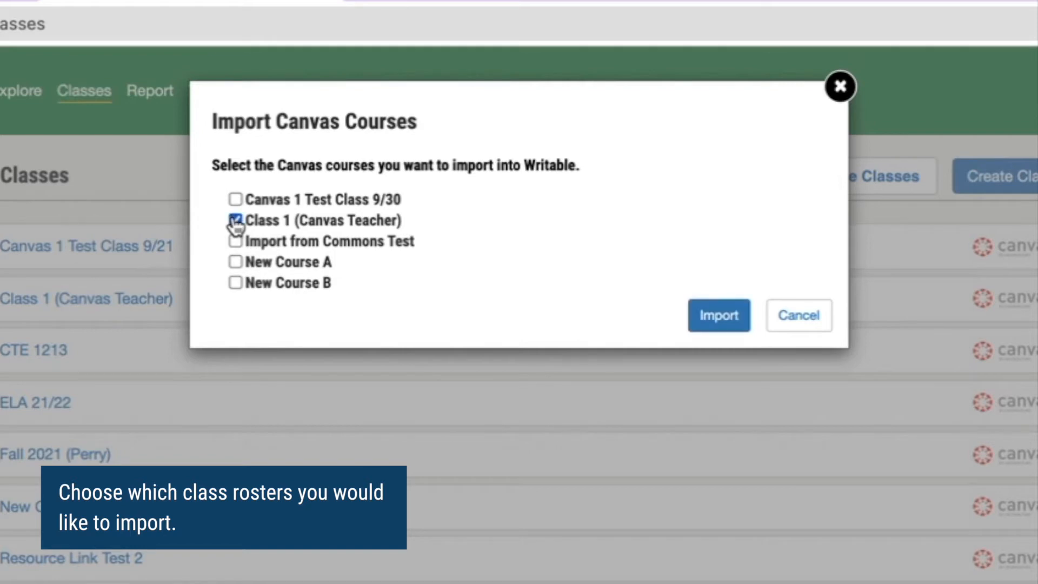
pyautogui.click(717, 319)
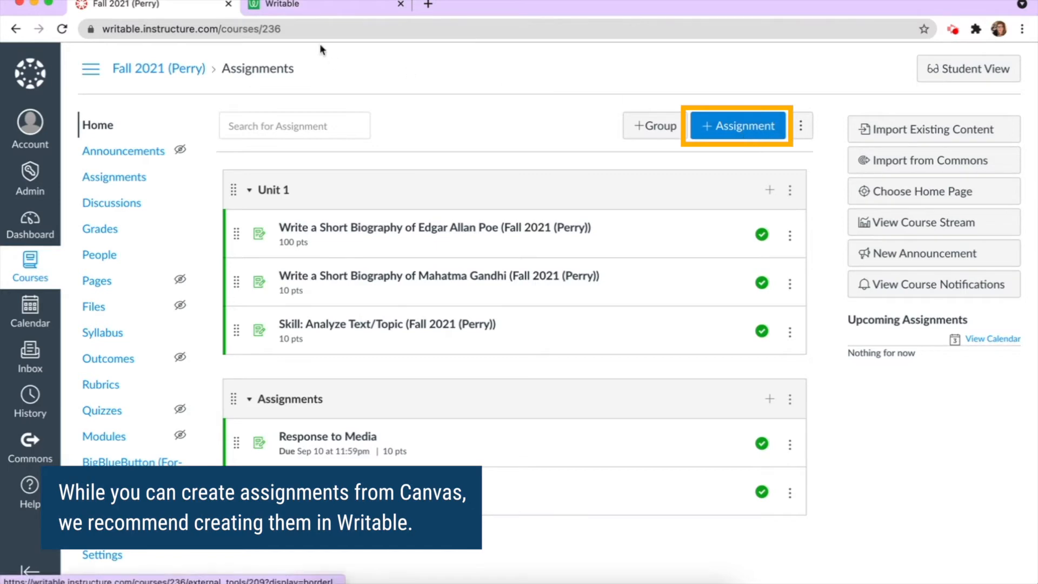
# - Switch to Writable and select the Fall 2021 class as the recipient of the Our Voice Quick Write assignment
pyautogui.click(283, 5)
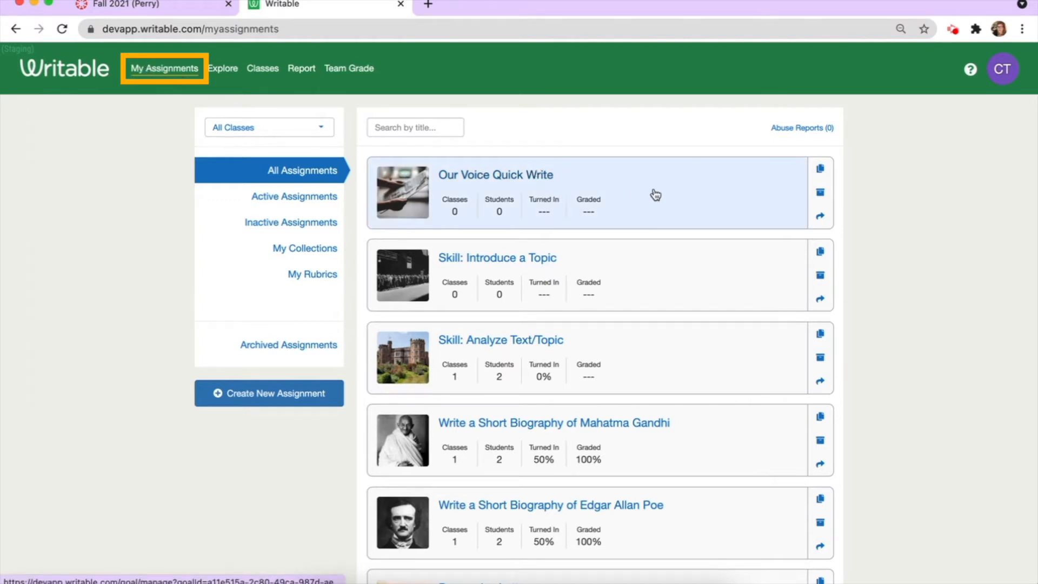
pyautogui.click(501, 187)
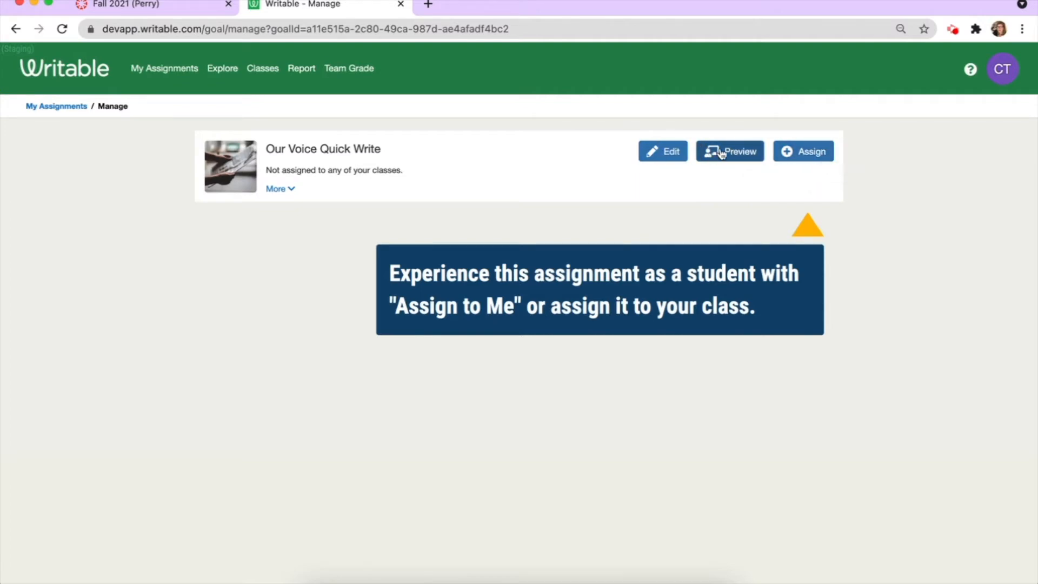
pyautogui.click(800, 159)
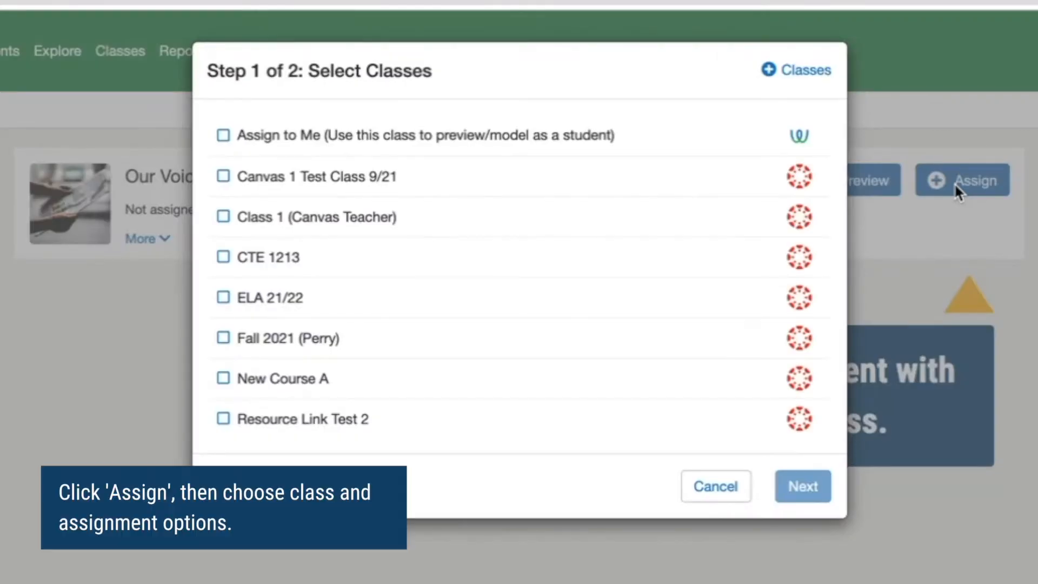
pyautogui.click(224, 340)
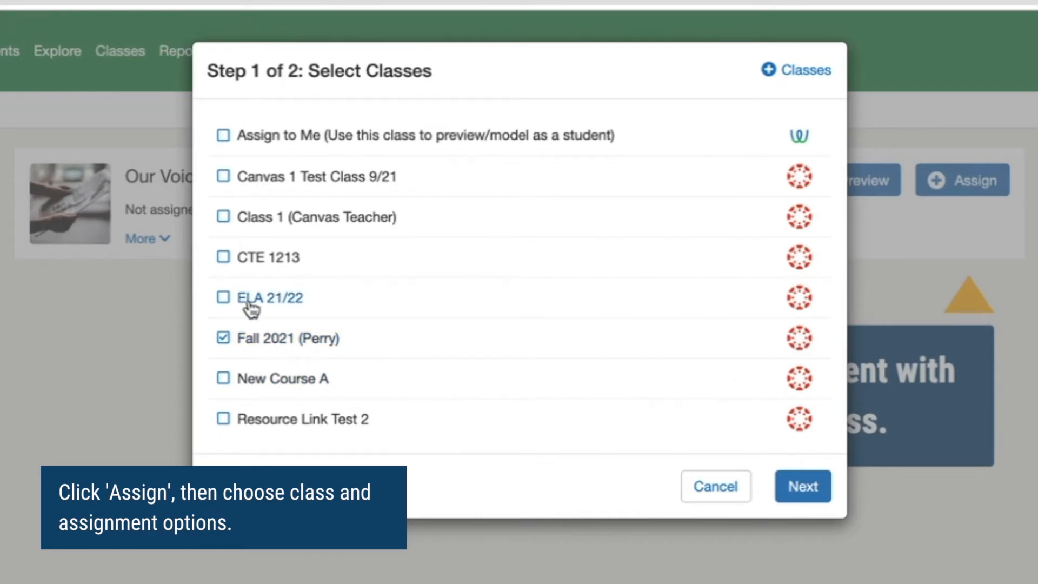
pyautogui.click(774, 486)
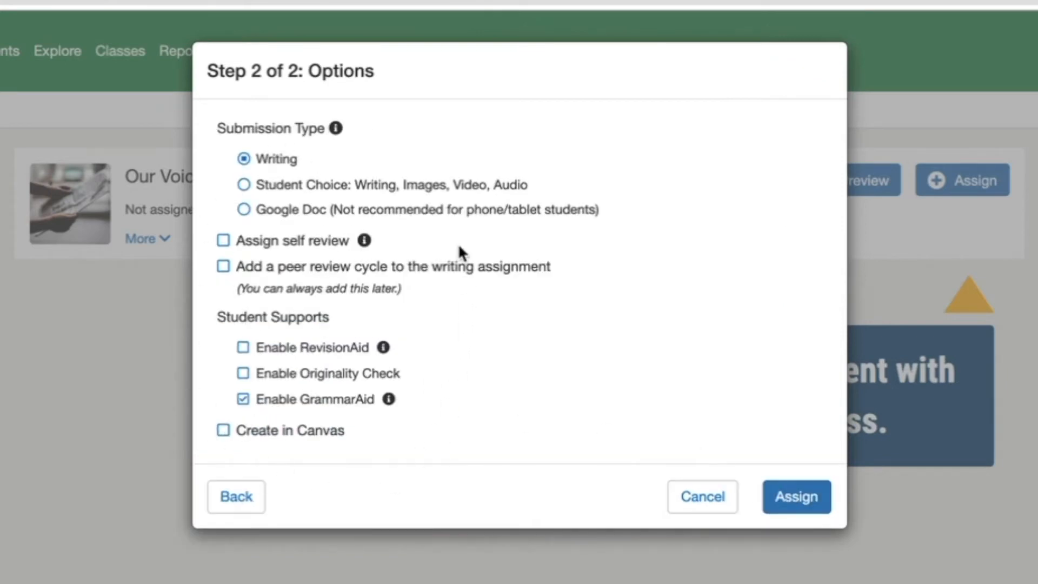
# - Enable RevisionAid, Originality Check, self review and Create in Canvas, and assign the quick write
pyautogui.click(243, 347)
pyautogui.click(243, 373)
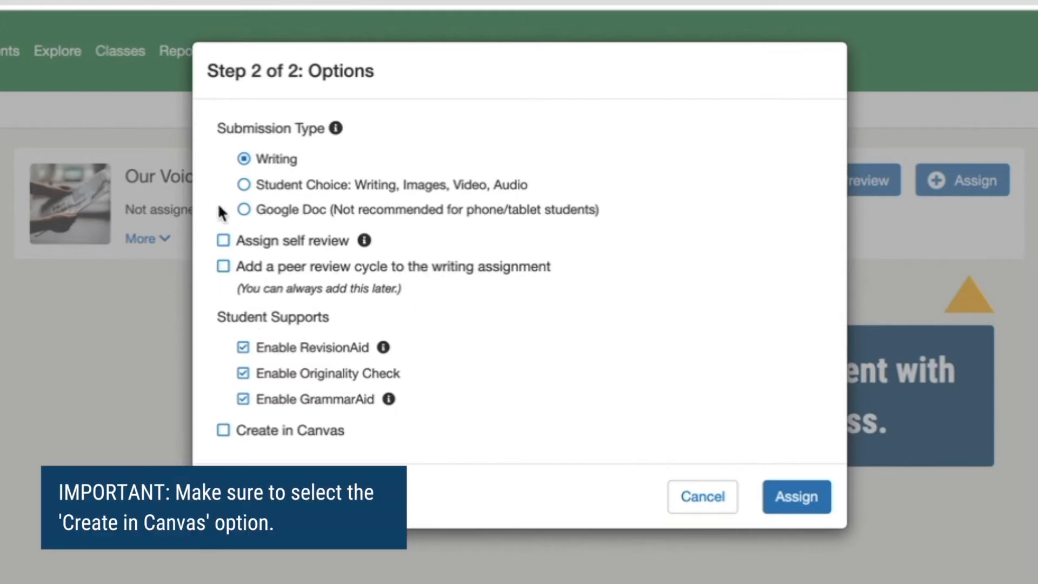
pyautogui.click(223, 241)
pyautogui.click(797, 503)
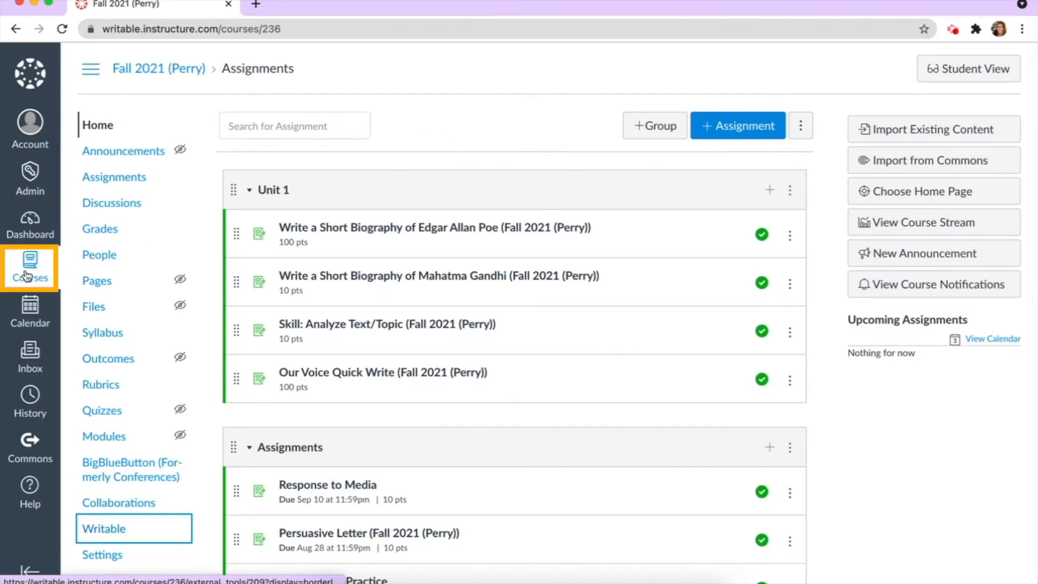
# - Start a new assignment in the Fall 2021 Canvas course and name it Informational Article
pyautogui.click(114, 182)
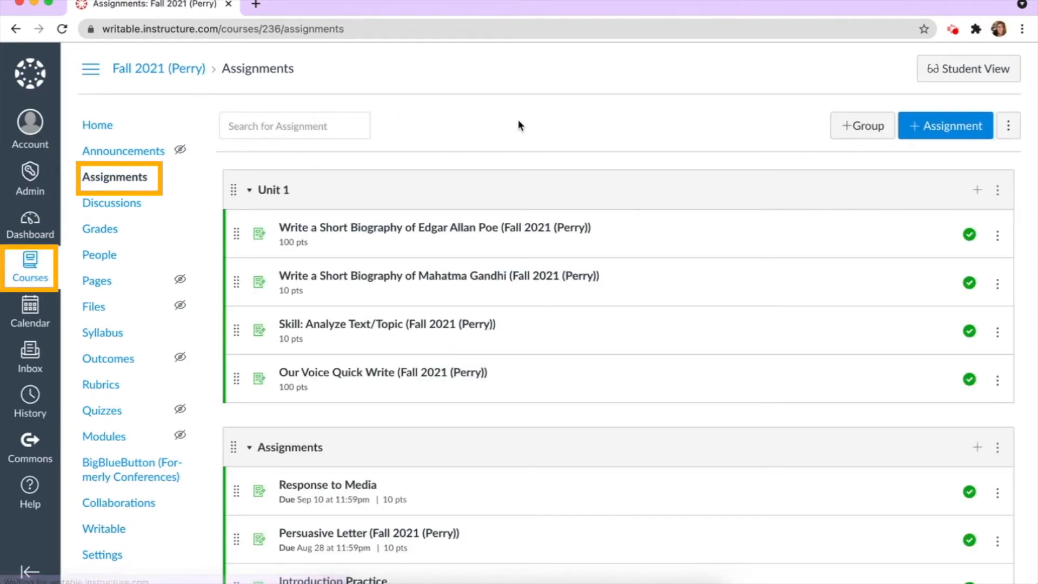
pyautogui.click(934, 128)
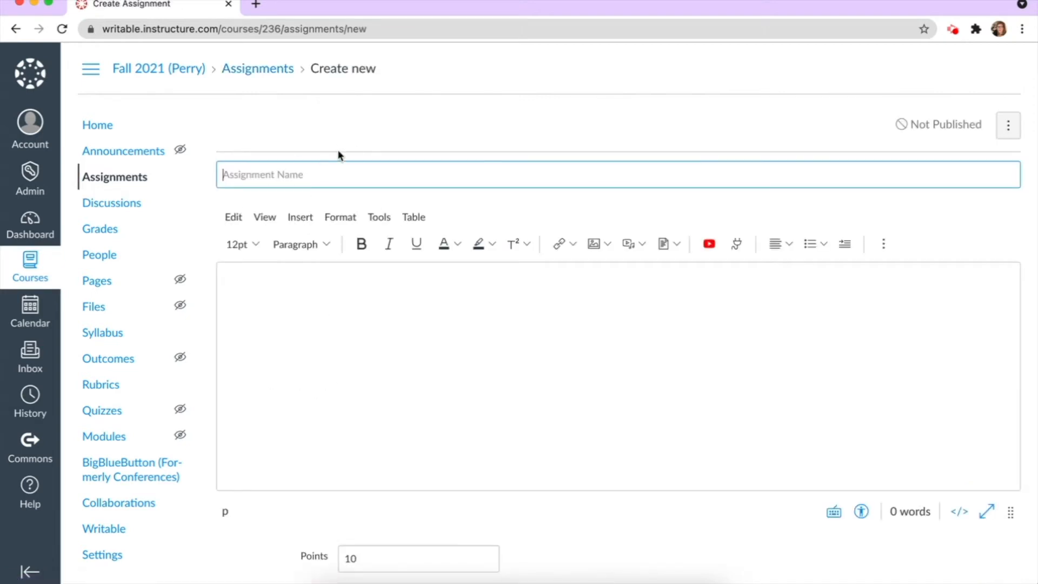
pyautogui.write('Informational Article')
# - Link the Informational Article assignment from the first Writable external tool to the new Canvas assignment, keeping its default settings
pyautogui.scroll(-6, 462, 262)
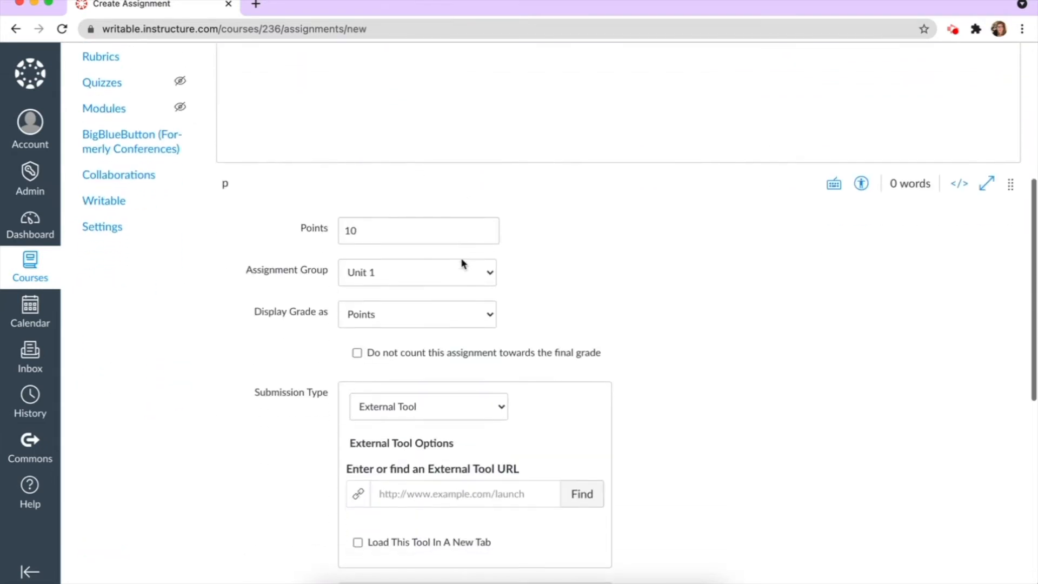
pyautogui.scroll(-2, 382, 332)
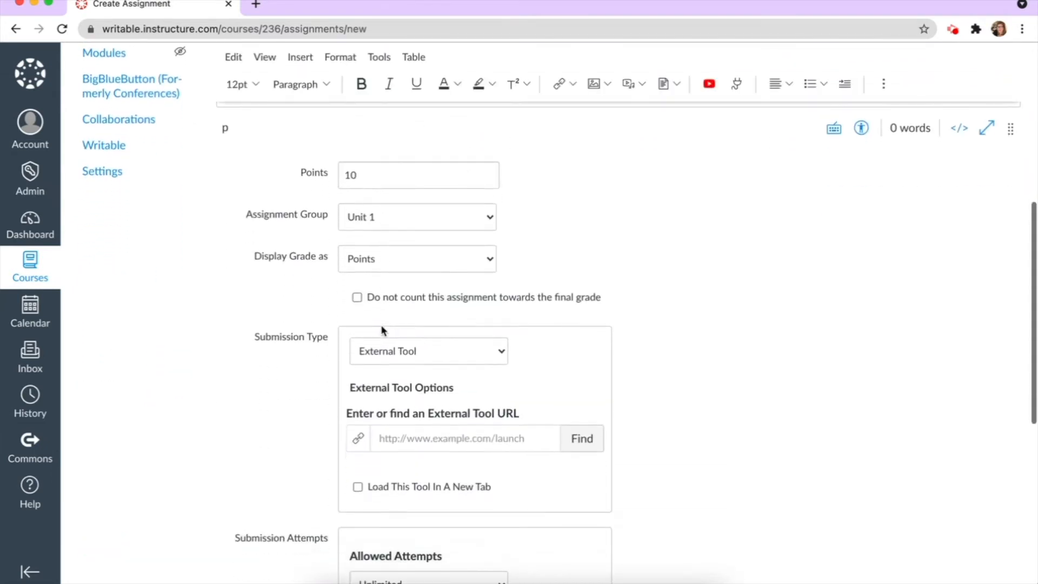
pyautogui.scroll(-1, 472, 378)
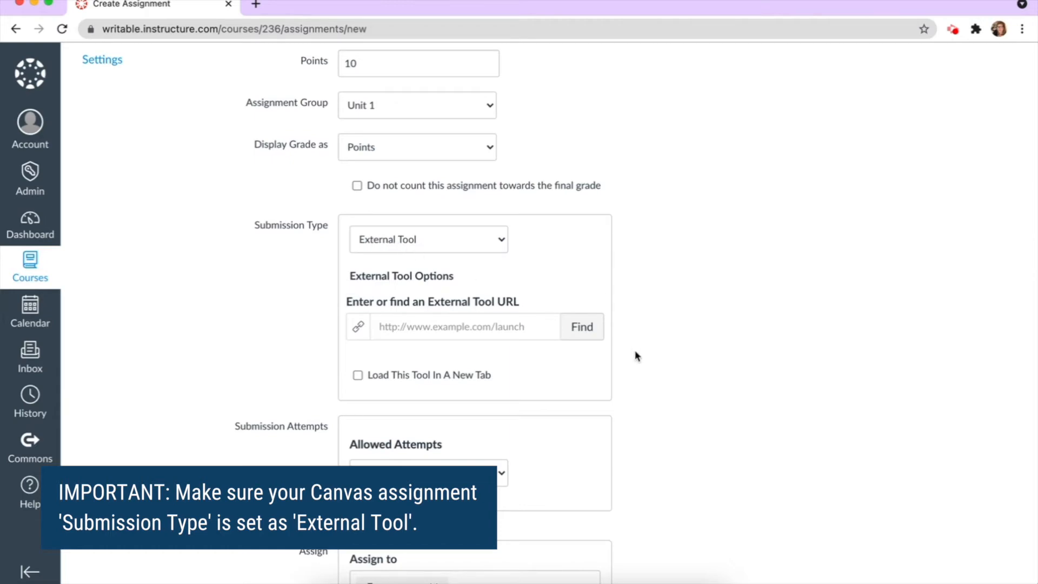
pyautogui.click(591, 333)
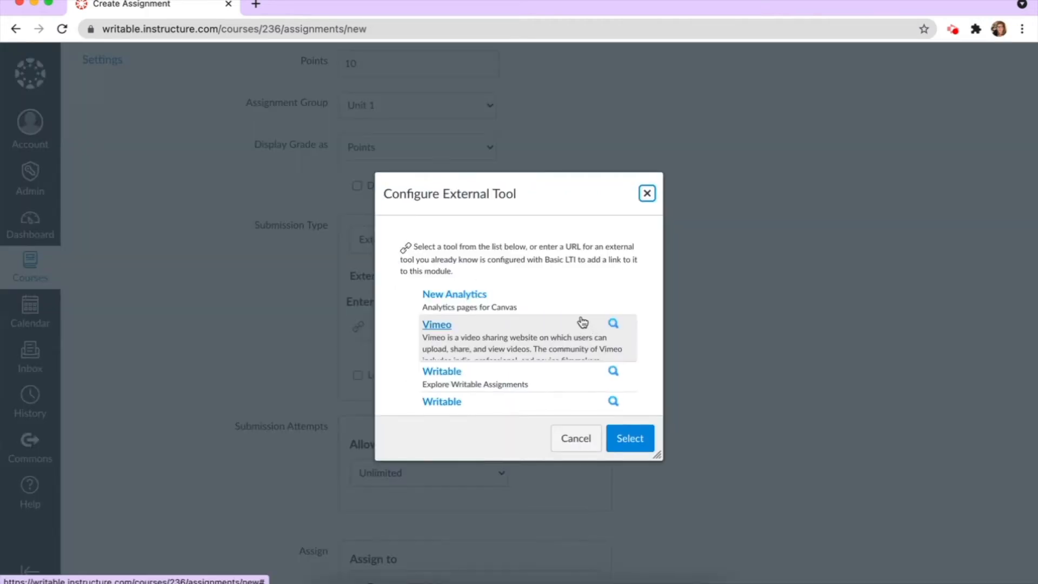
pyautogui.scroll(-1, 441, 357)
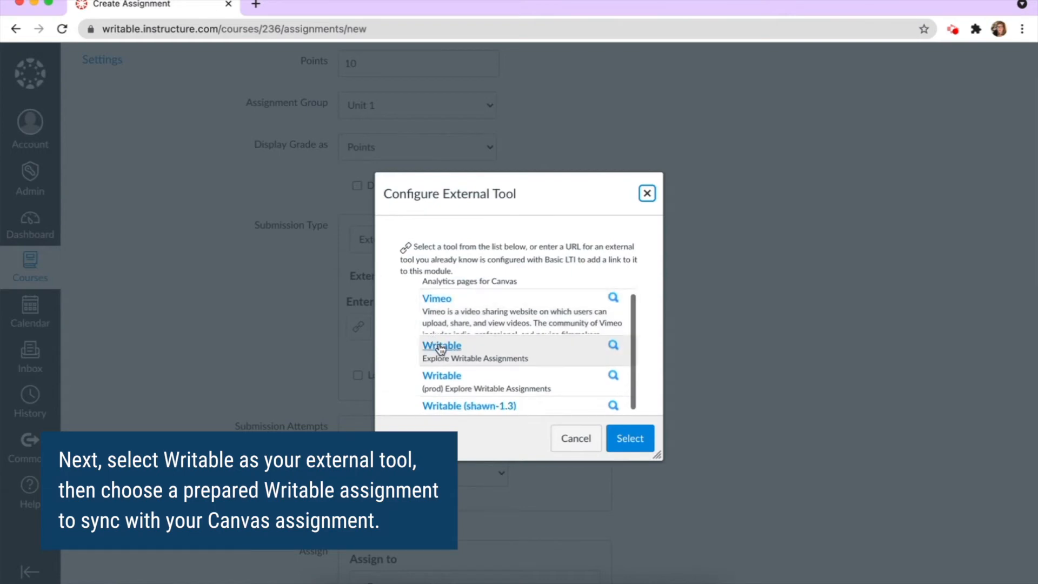
pyautogui.click(437, 344)
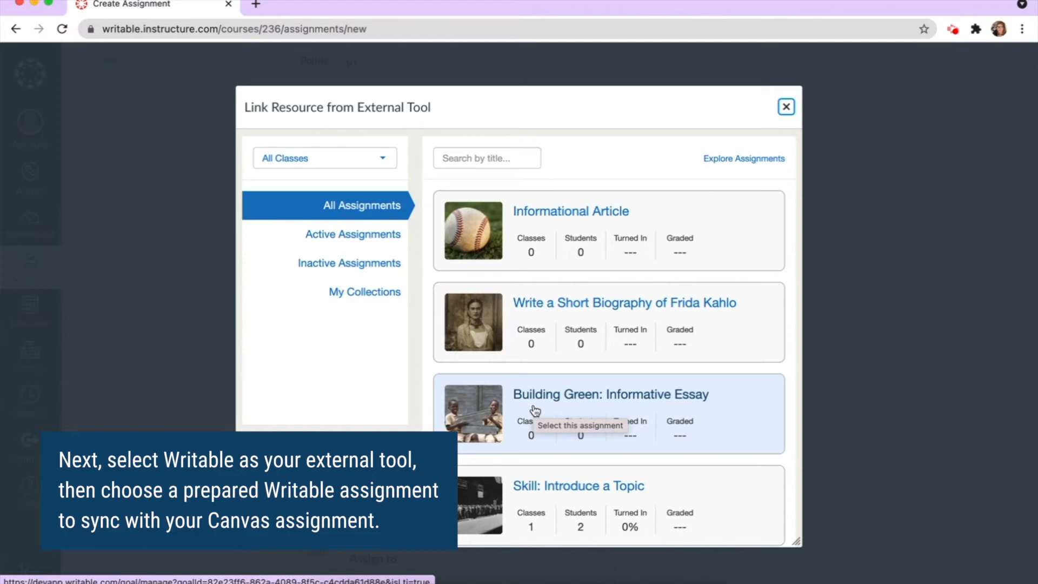
pyautogui.click(534, 223)
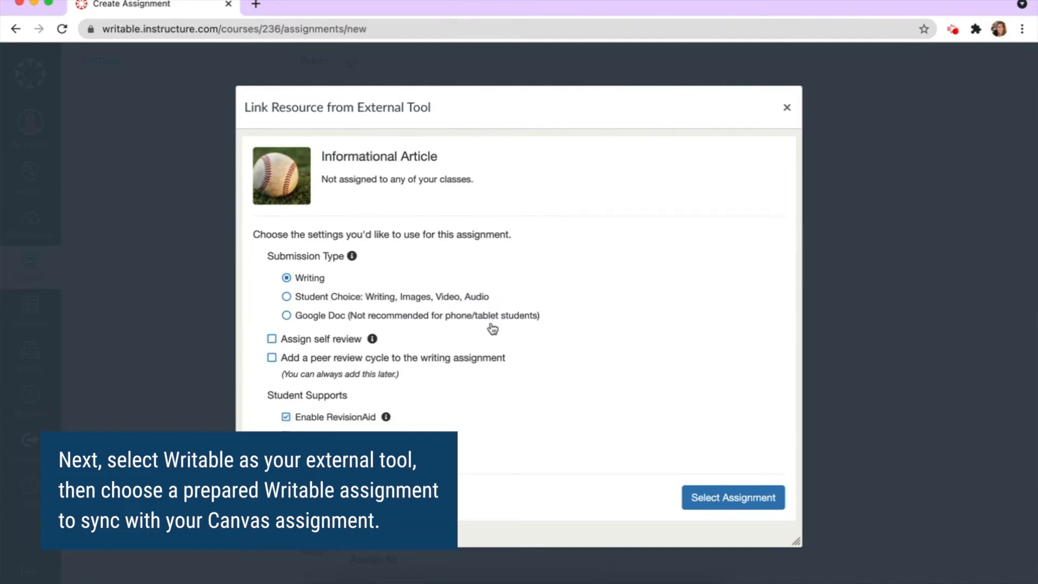
pyautogui.click(725, 495)
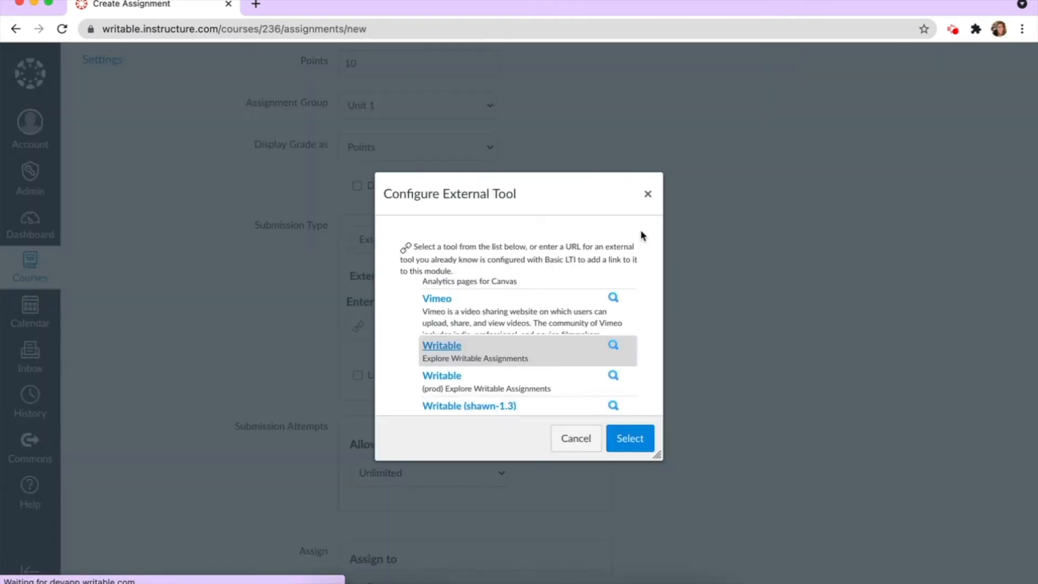
pyautogui.click(630, 437)
# - Set the external tool to load in a new tab, then save and publish the assignment
pyautogui.scroll(-3, 623, 449)
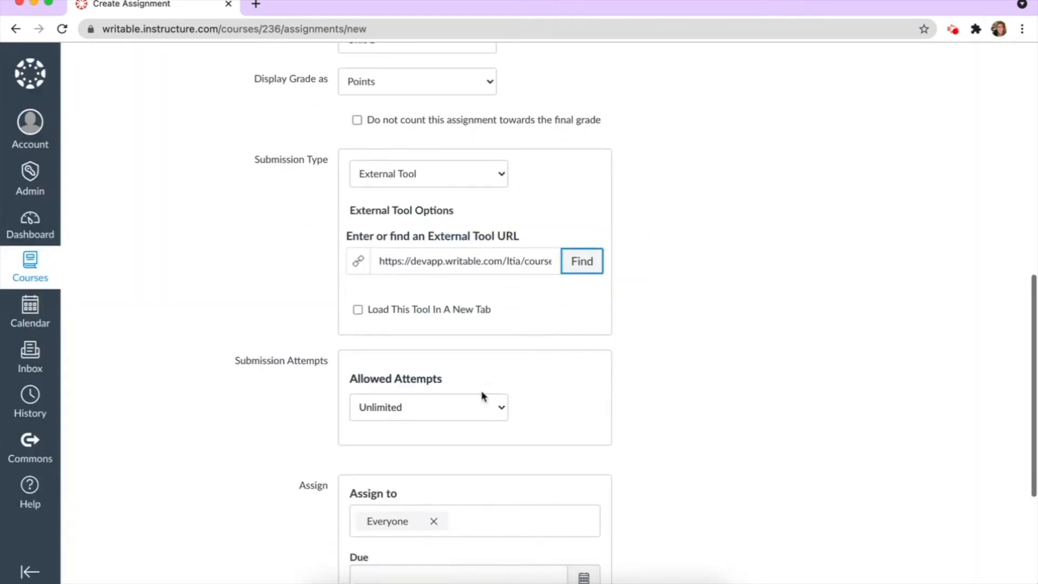
pyautogui.click(357, 313)
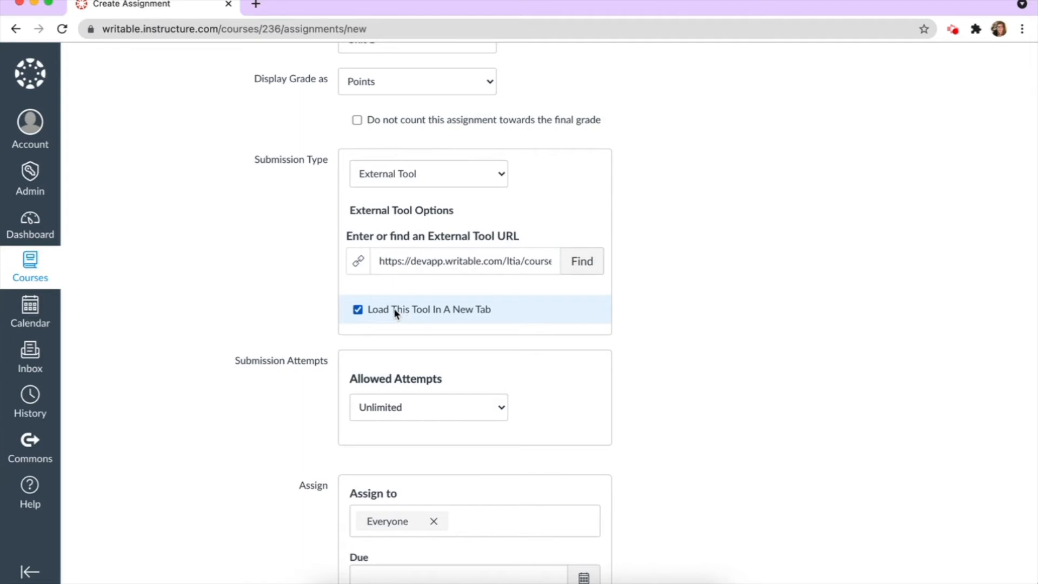
pyautogui.scroll(-4, 396, 314)
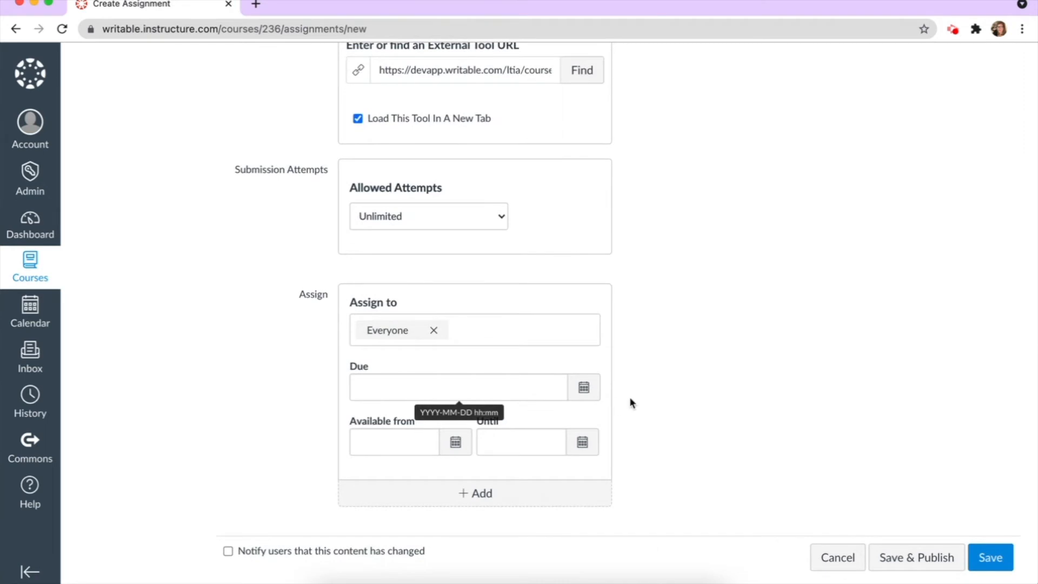
pyautogui.click(918, 558)
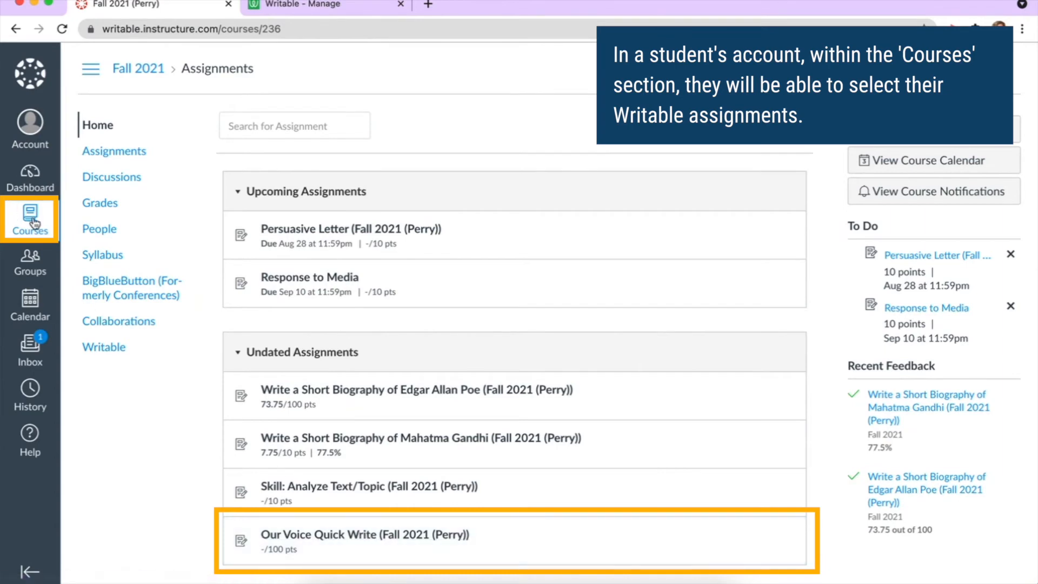
# - From the student's Canvas course, launch Our Voice Quick Write in Writable and choose the prompt about boys' and girls' allowances
pyautogui.click(444, 536)
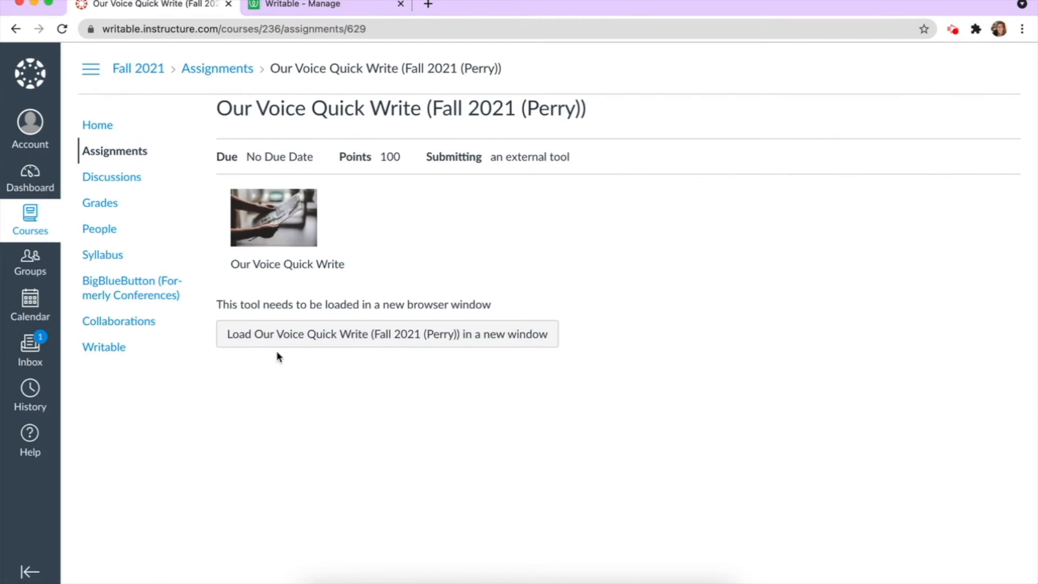
pyautogui.click(303, 341)
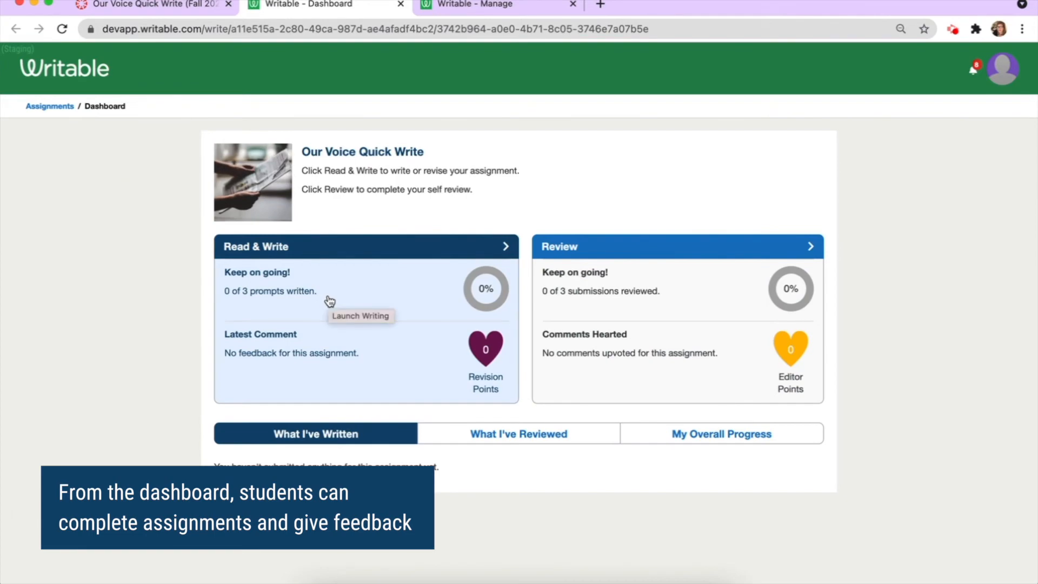
pyautogui.click(317, 327)
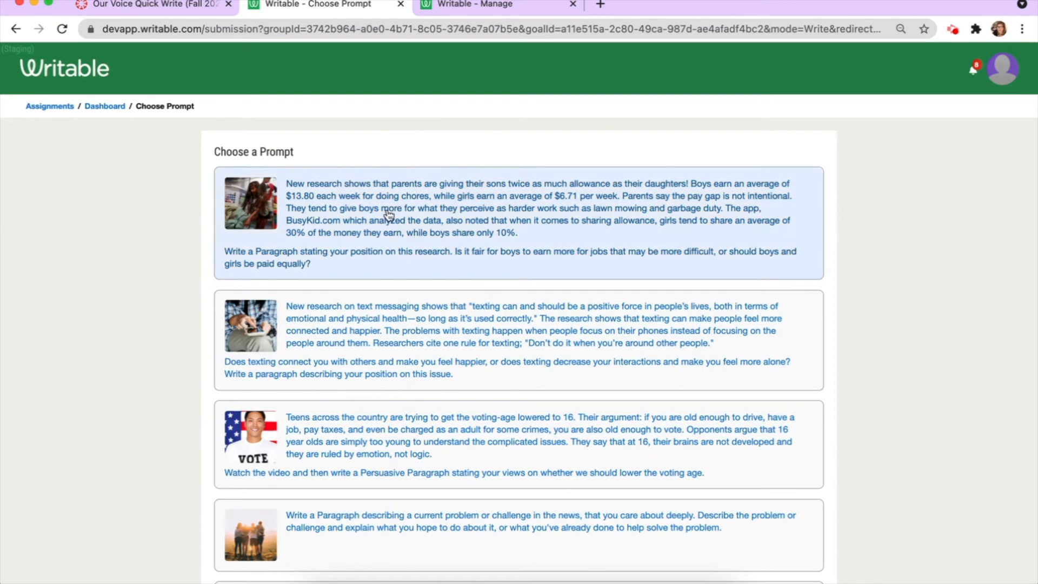
pyautogui.click(358, 212)
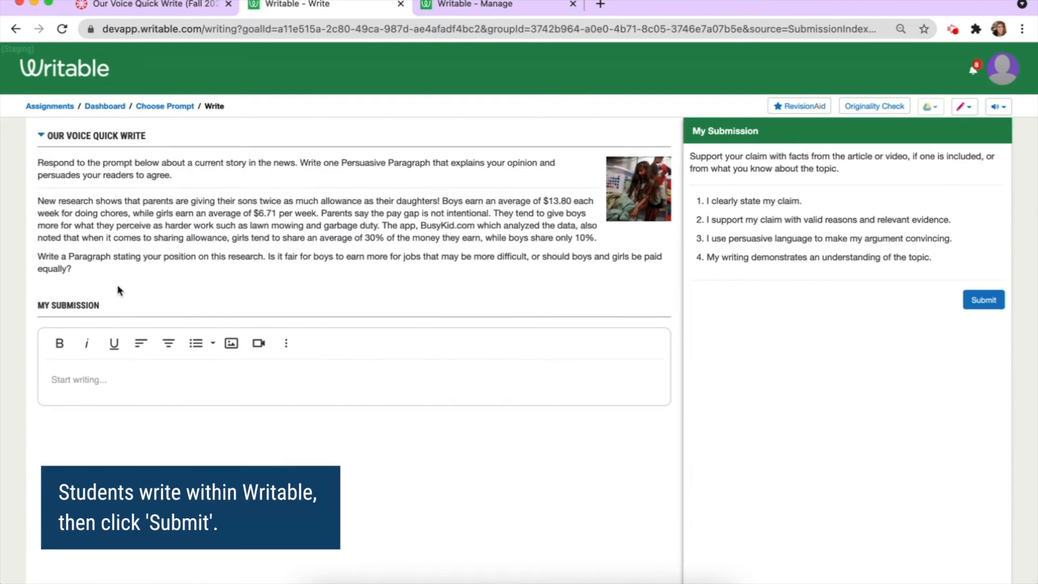
# - Fill the submission with the sentence "student can complete their writing" repeated over several lines
pyautogui.click(147, 389)
pyautogui.write('student can complete their writing')
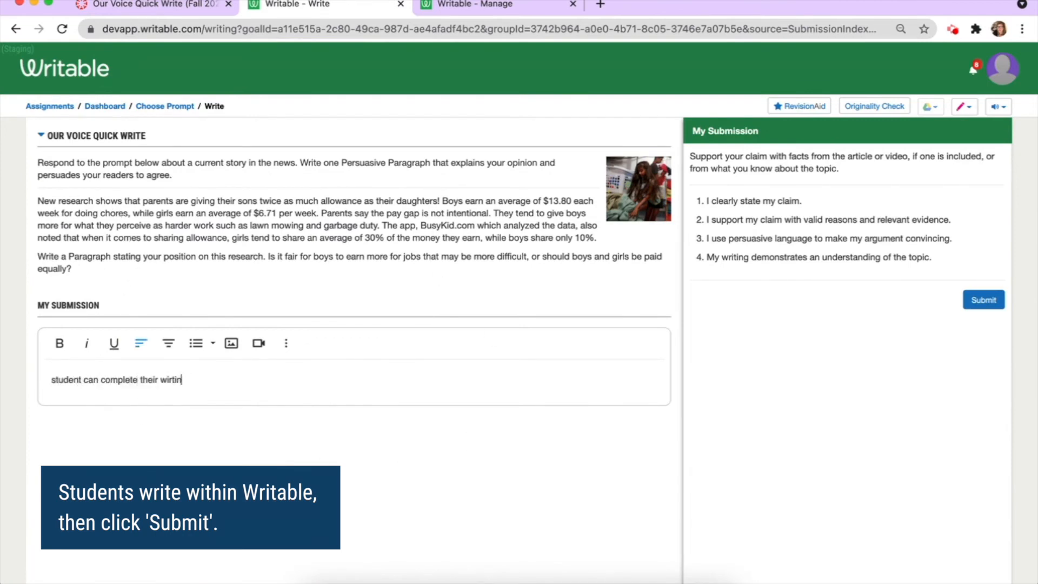
pyautogui.press('super+a')
pyautogui.press('super+c')
pyautogui.click(274, 377)
pyautogui.press('super+v')
pyautogui.press('super+v')
pyautogui.press('super+v')
pyautogui.press('super+v')
pyautogui.press('super+v')
pyautogui.press('super+v')
pyautogui.press('super+v')
pyautogui.press('super+v')
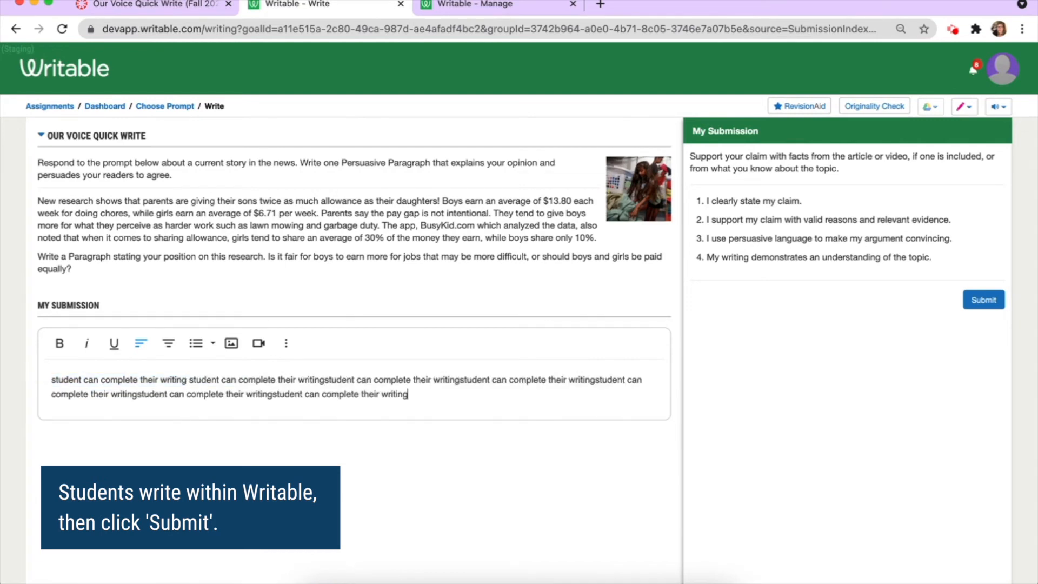
pyautogui.press('super+v')
pyautogui.press('super+v')
pyautogui.press('super+v')
pyautogui.press('super+v')
pyautogui.press('super+v')
pyautogui.press('super+v')
pyautogui.press('super+v')
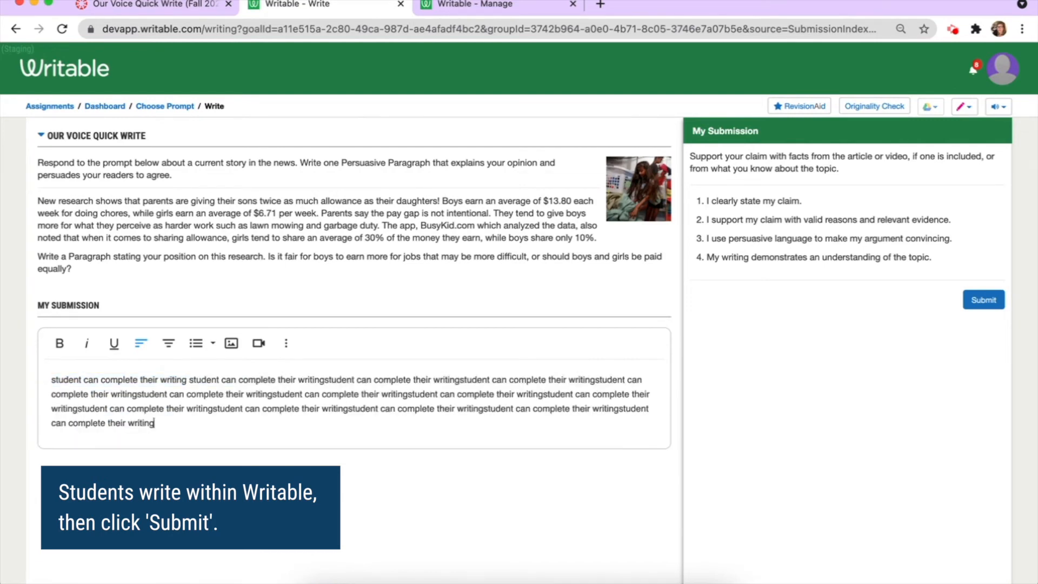
# - Extend the submission with more repeats of the same sentence, submit it, and postpone the self-review
pyautogui.press('super+v')
pyautogui.press('super+v')
pyautogui.press('super+v')
pyautogui.press('super+v')
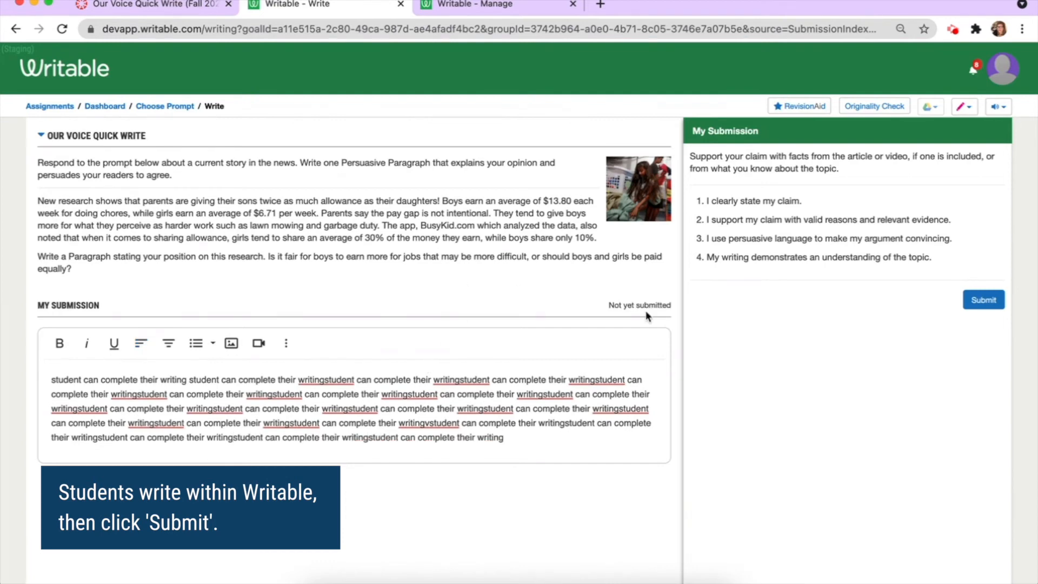
pyautogui.click(971, 299)
pyautogui.click(680, 171)
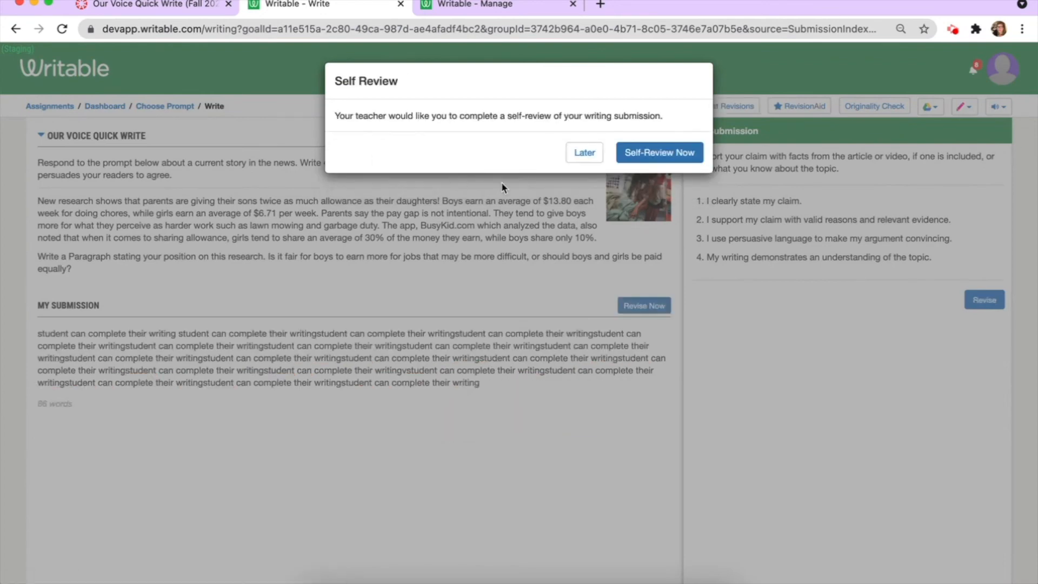
pyautogui.click(584, 154)
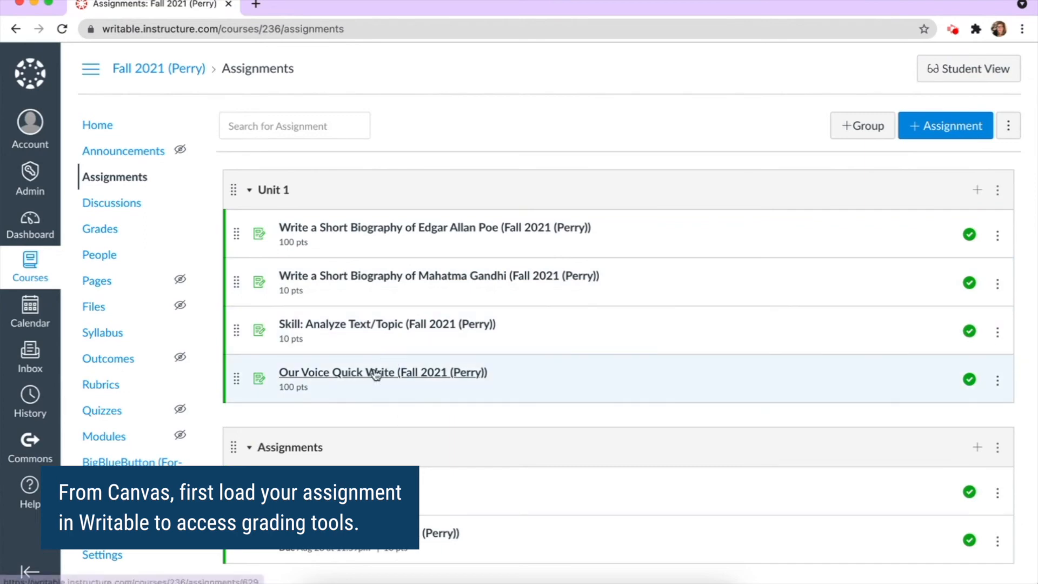
# - From the teacher's Canvas course, load Our Voice Quick Write in Writable and open the current draft of the student who submitted
pyautogui.click(376, 373)
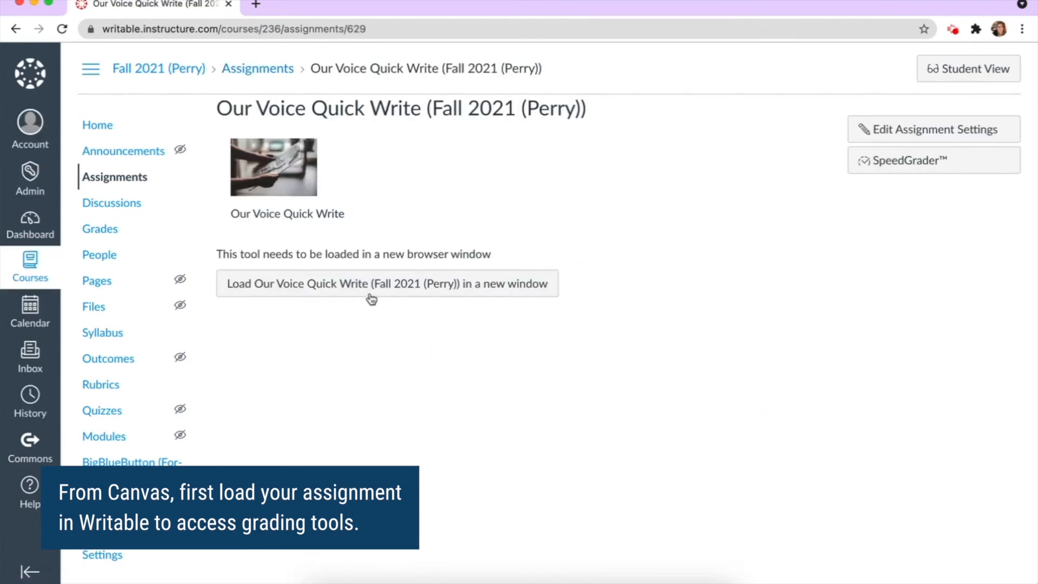
pyautogui.click(321, 286)
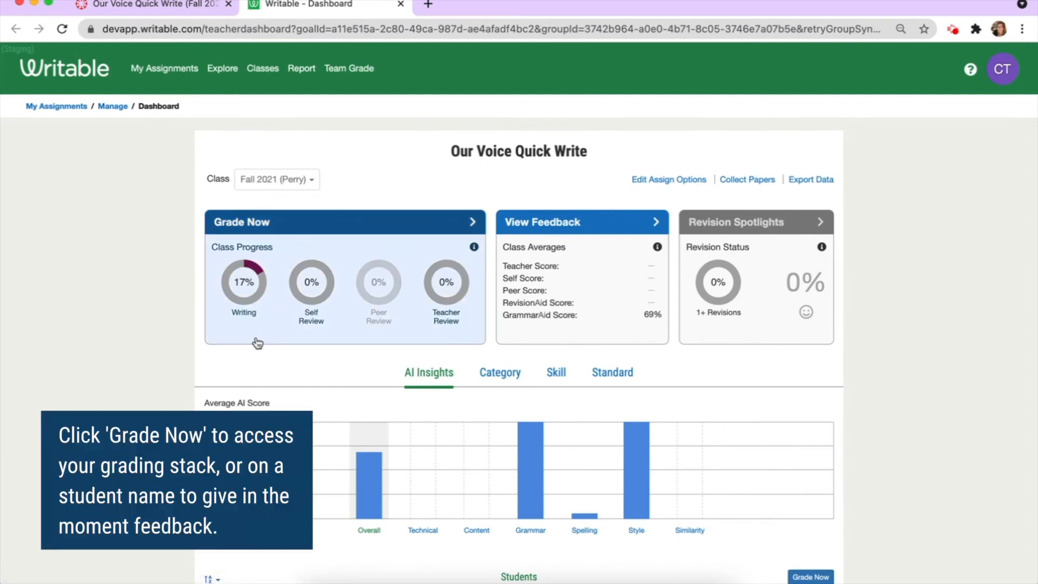
pyautogui.scroll(-3, 458, 299)
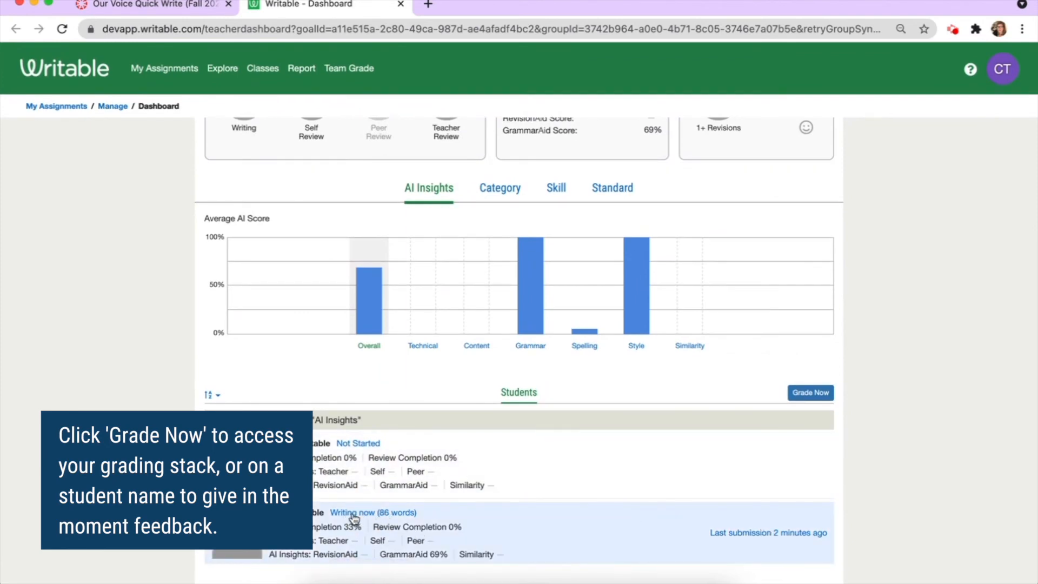
pyautogui.click(725, 534)
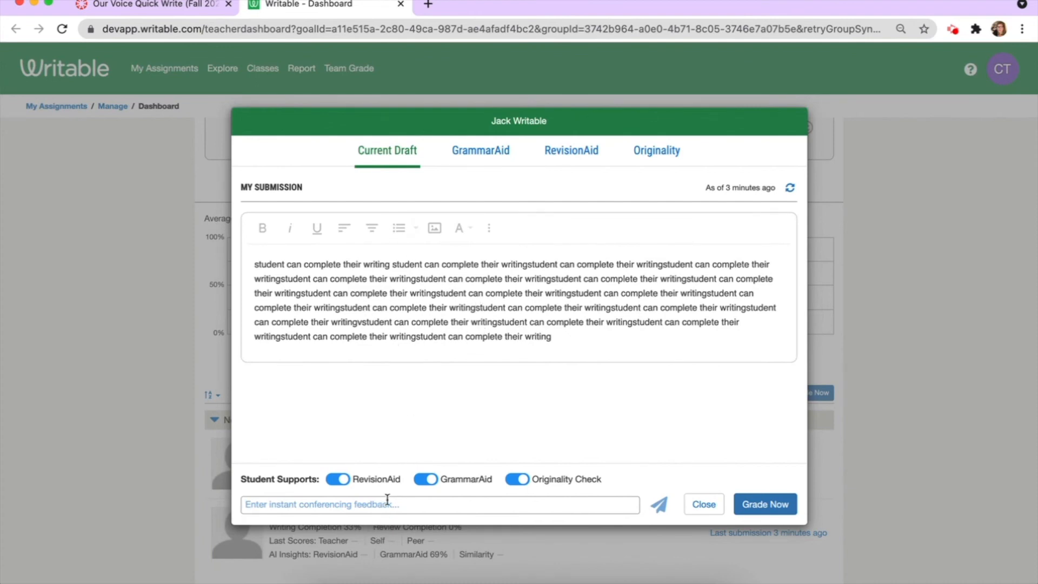
# - Send the student the instant conferencing feedback "great job -can you vary your sentence strucgture?"
pyautogui.write('g')
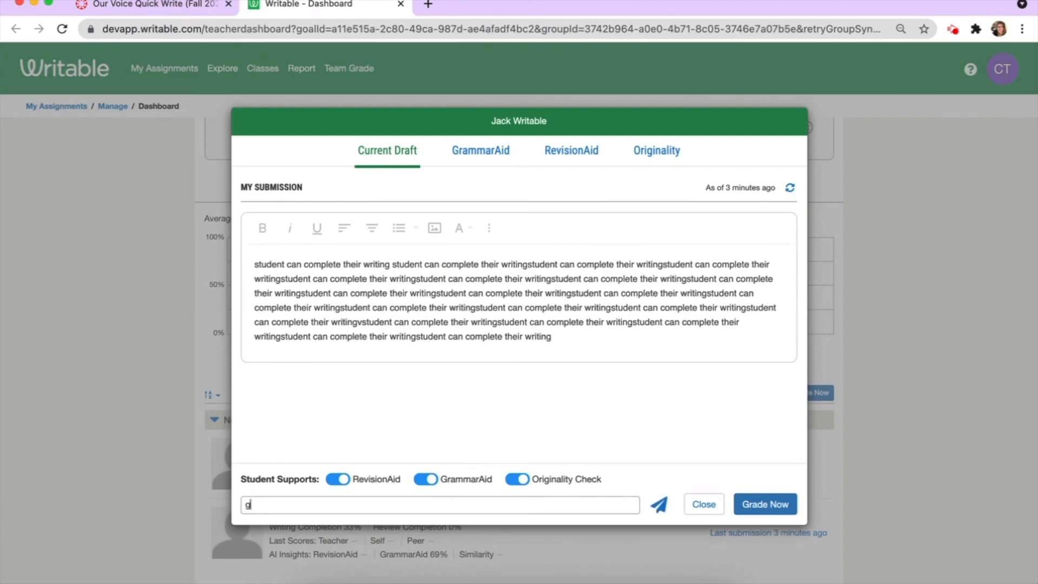
pyautogui.write('reat job -can you vary')
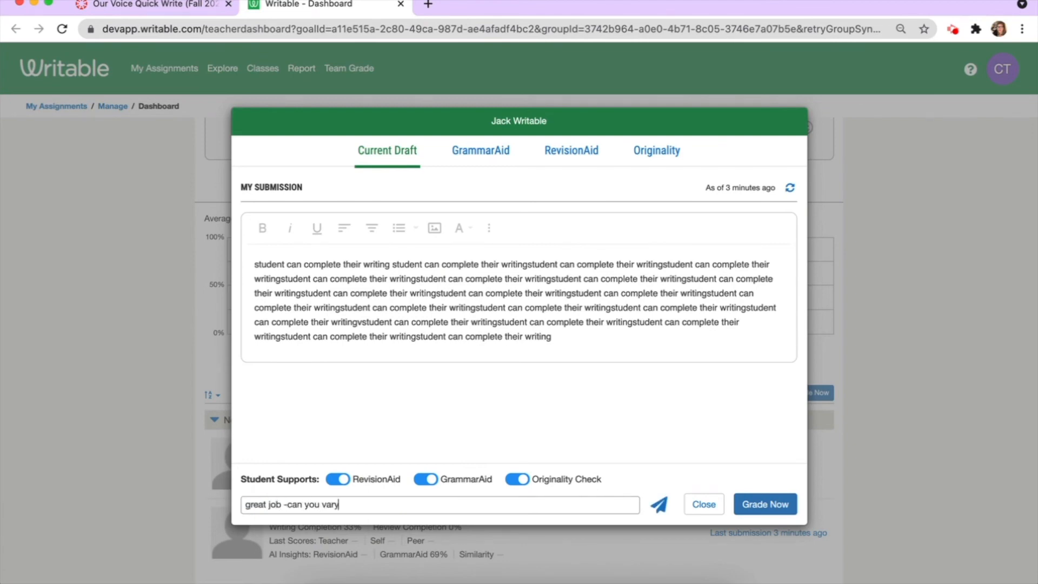
pyautogui.write(' your sentence strucgture?')
pyautogui.click(658, 505)
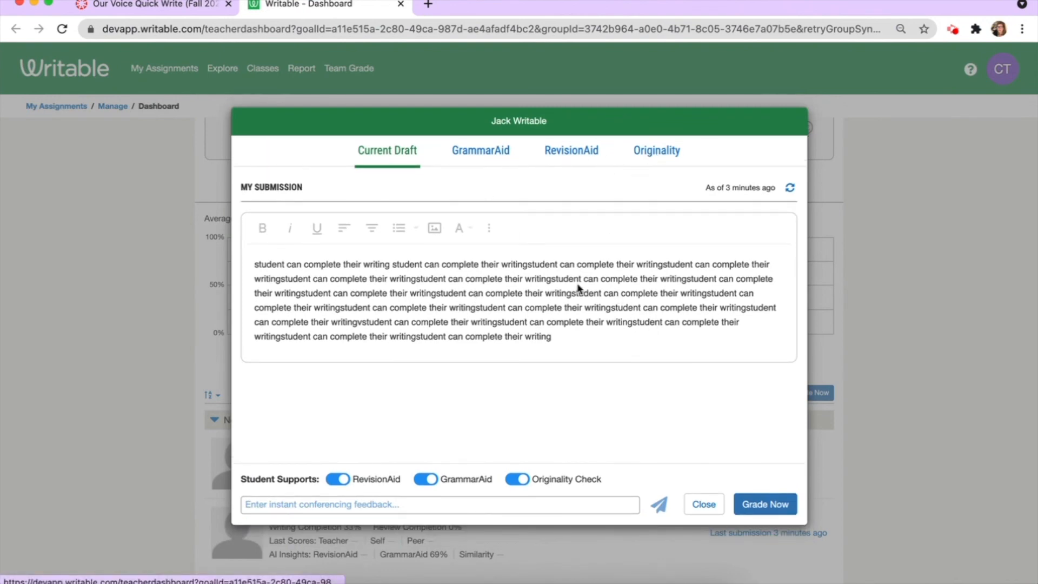
# - Start grading the submission and highlight a passage in its first three lines for rubric item 1, commenting "can you make your claim a bit more clear?"
pyautogui.click(765, 504)
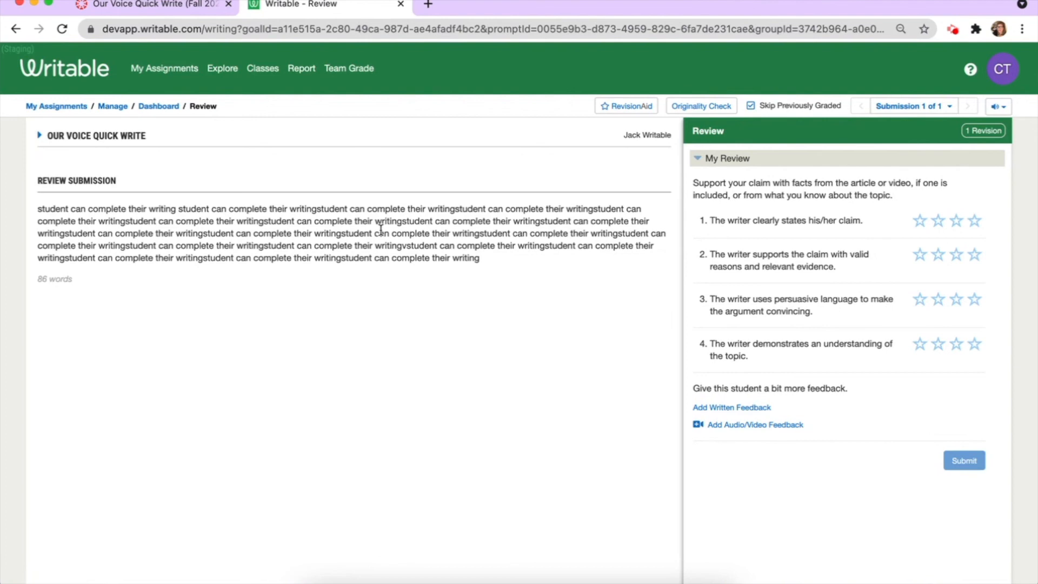
pyautogui.moveTo(361, 210); pyautogui.dragTo(436, 234)
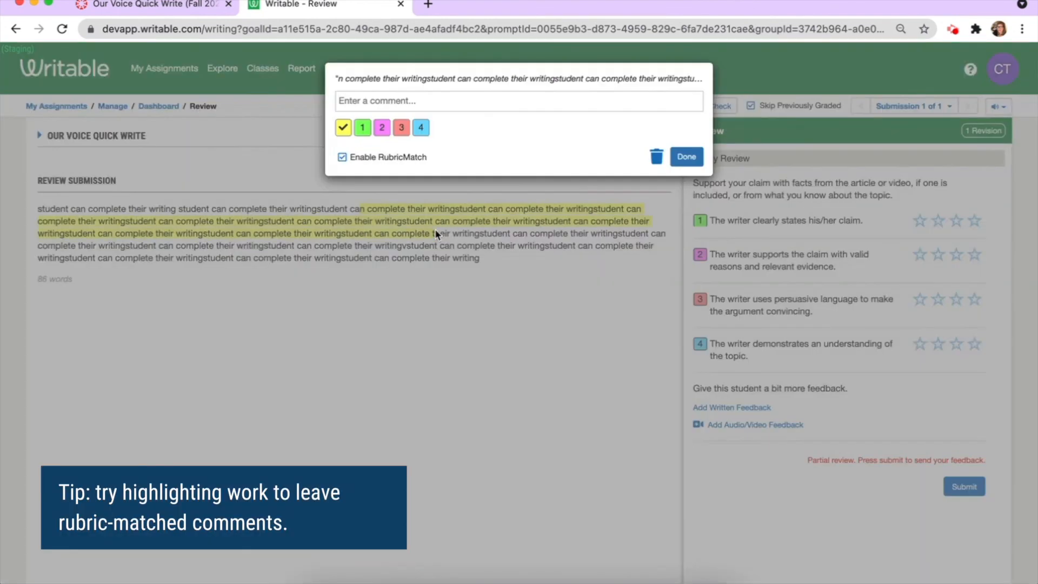
pyautogui.click(361, 128)
pyautogui.write('c')
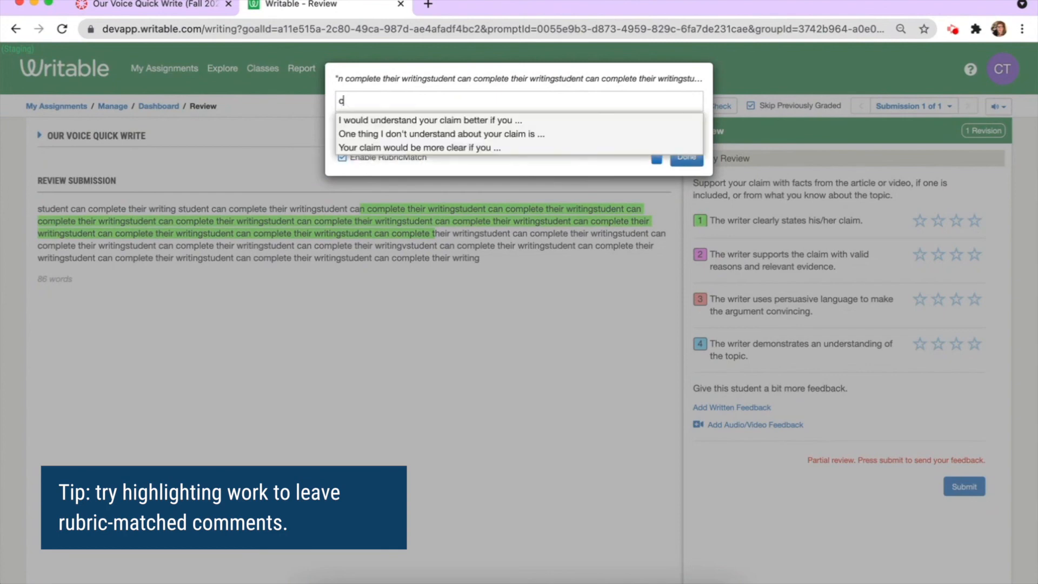
pyautogui.write('an you make your')
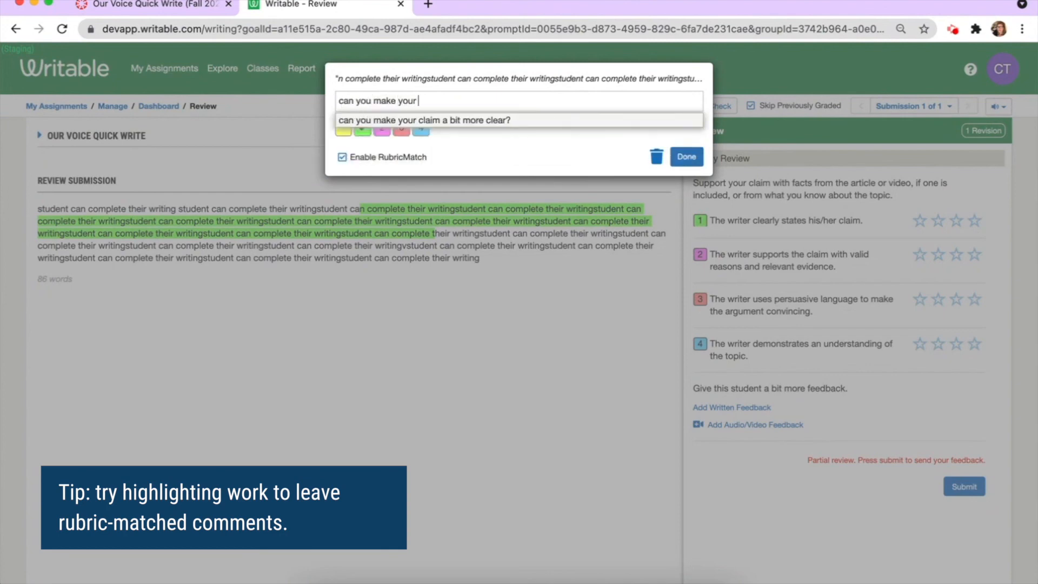
pyautogui.click(489, 120)
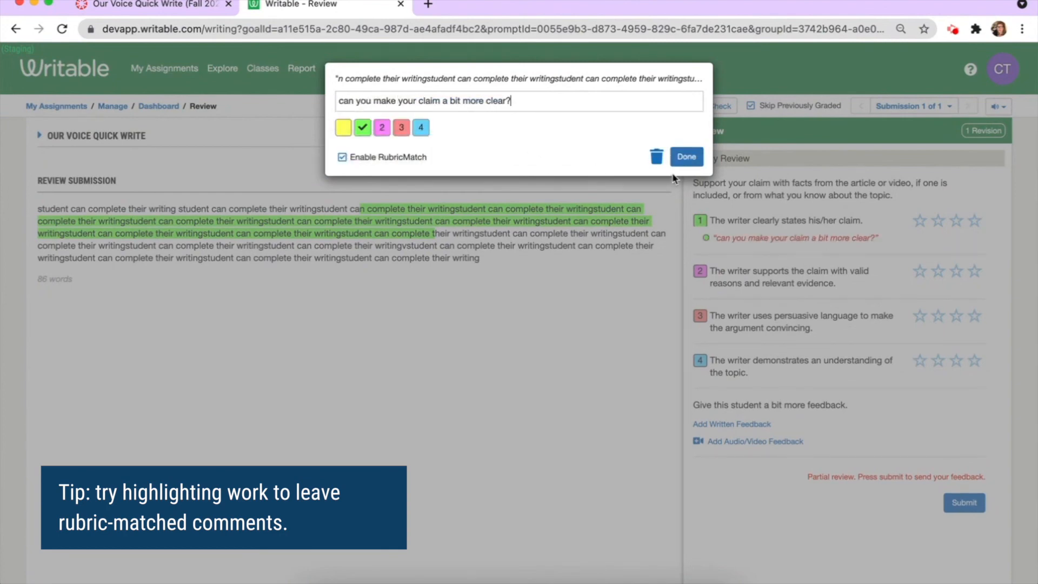
pyautogui.click(681, 162)
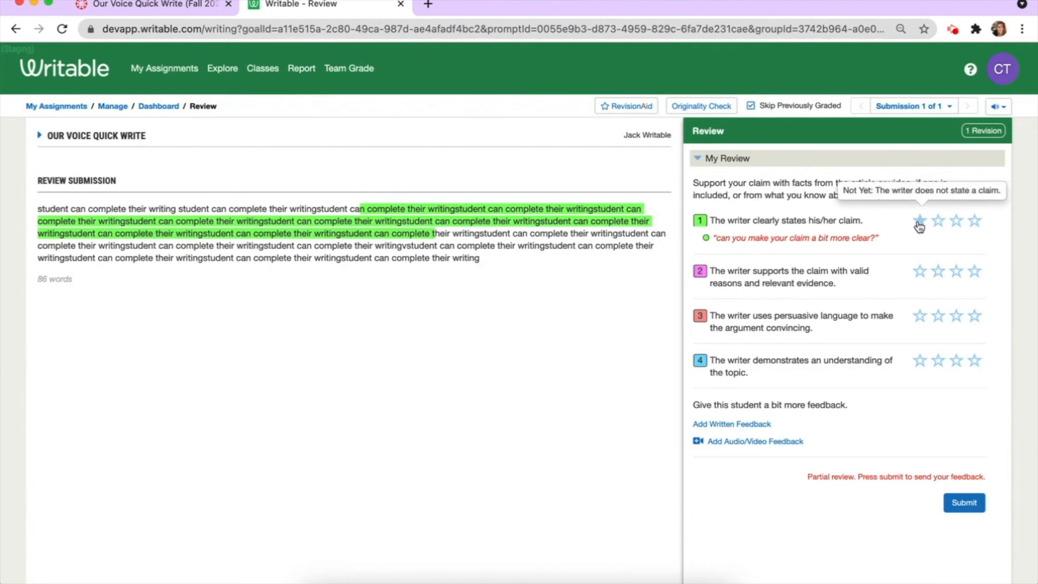
# - Rate rubric item 1 with one star and items 2, 3 and 4 with two stars each, and submit the review
pyautogui.click(919, 221)
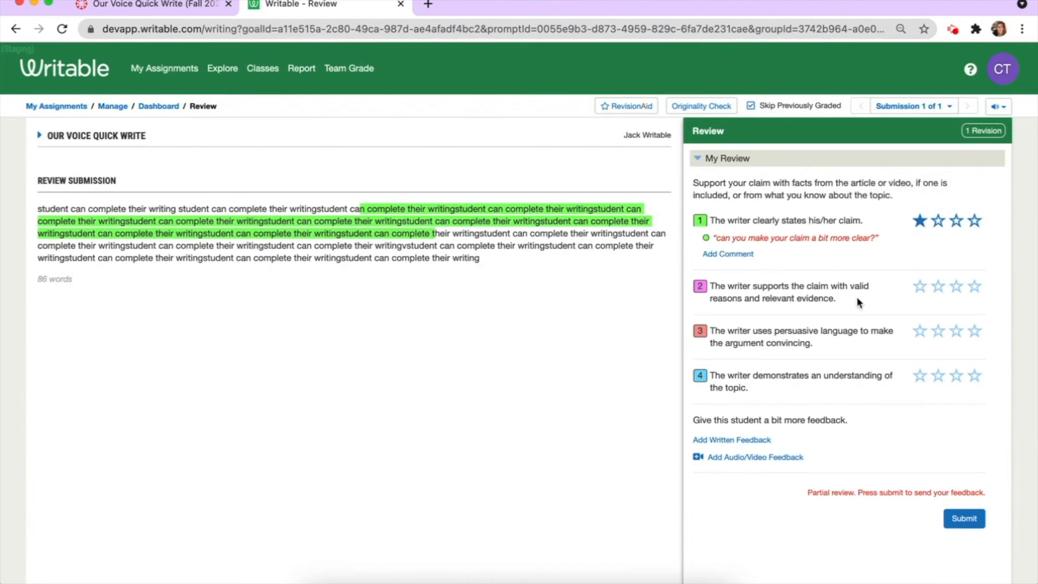
pyautogui.click(939, 288)
pyautogui.click(938, 349)
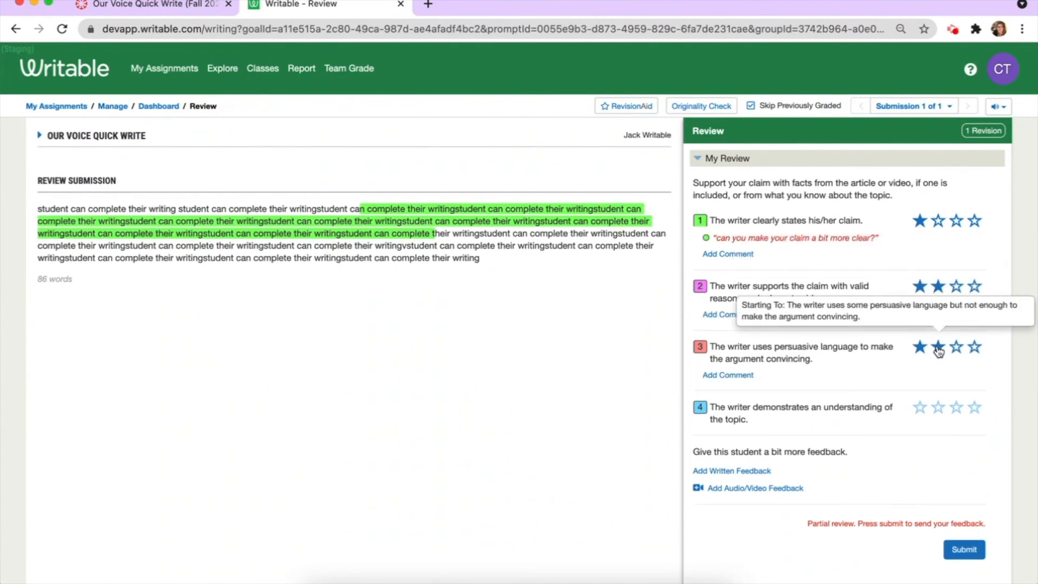
pyautogui.click(938, 409)
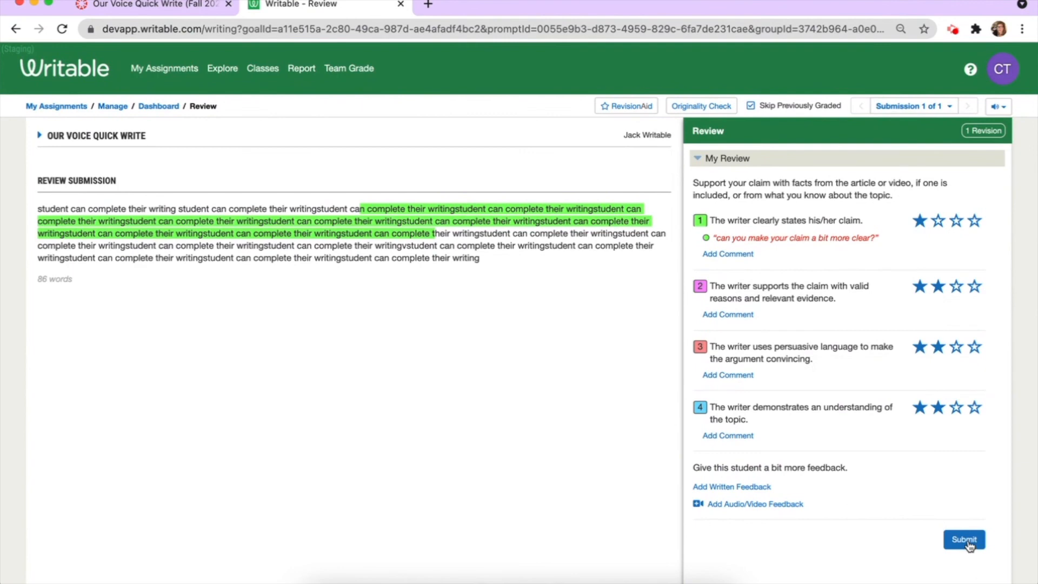
pyautogui.click(964, 540)
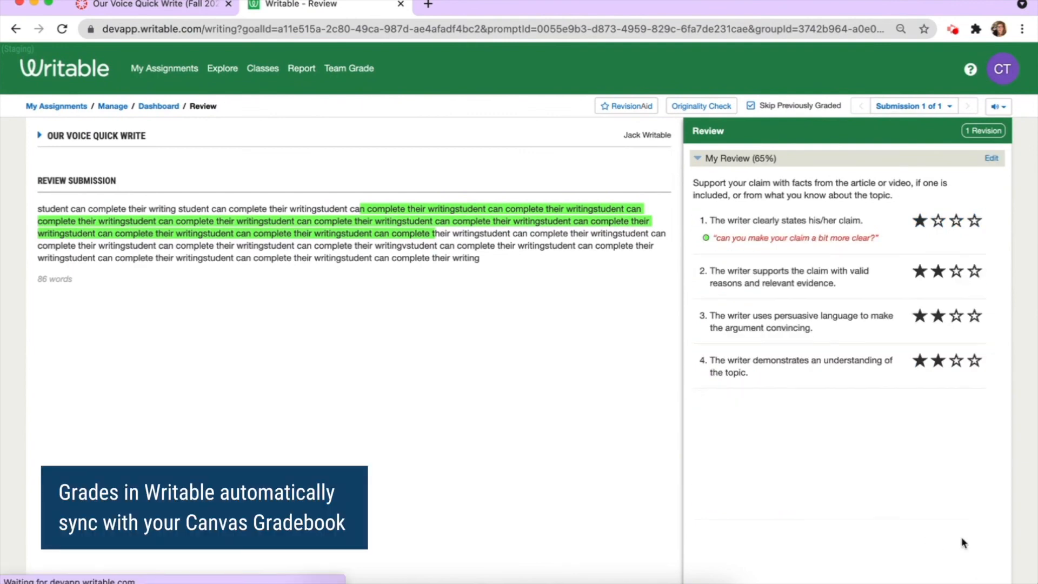